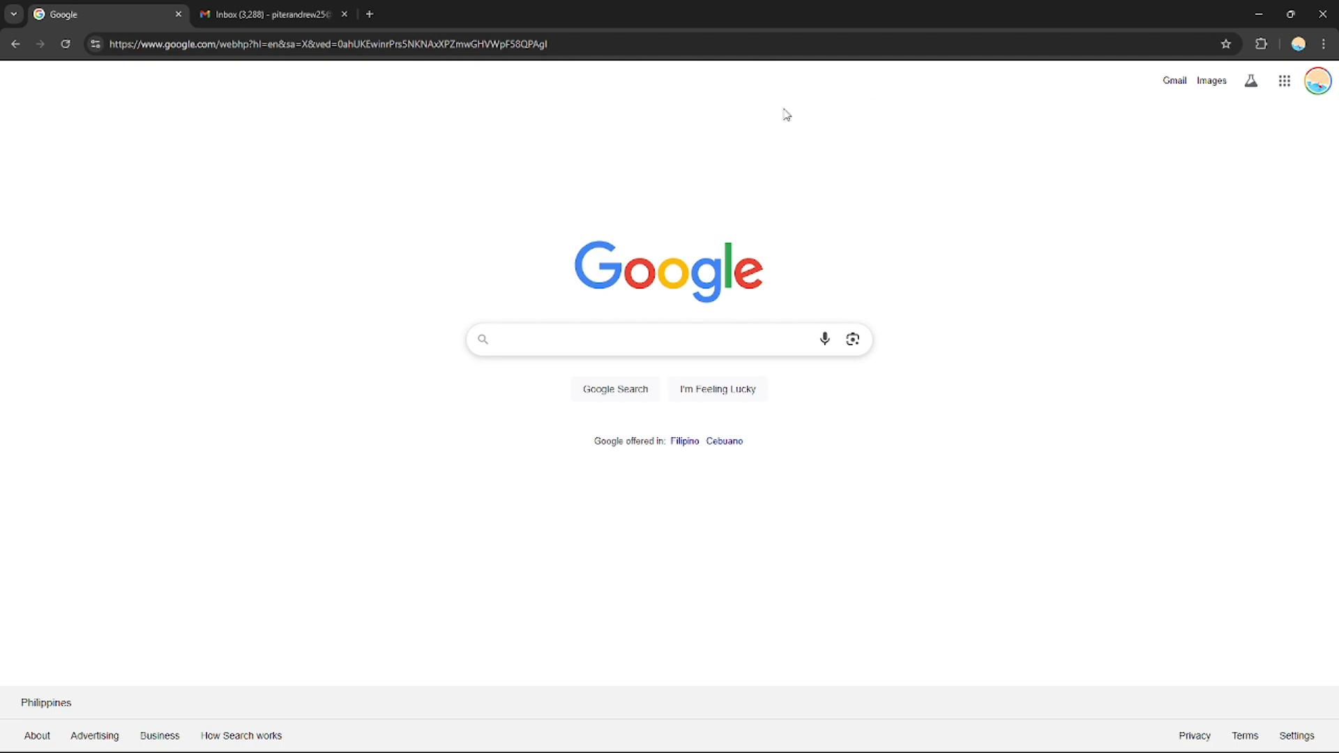
- Look at the Tasks side panel in the Gmail inbox, including its blank new-task form, and close the panel
{"action": "left_click", "coordinate": [257, 14]}
{"action": "left_click", "coordinate": [168, 15]}
{"action": "left_click", "coordinate": [262, 20]}
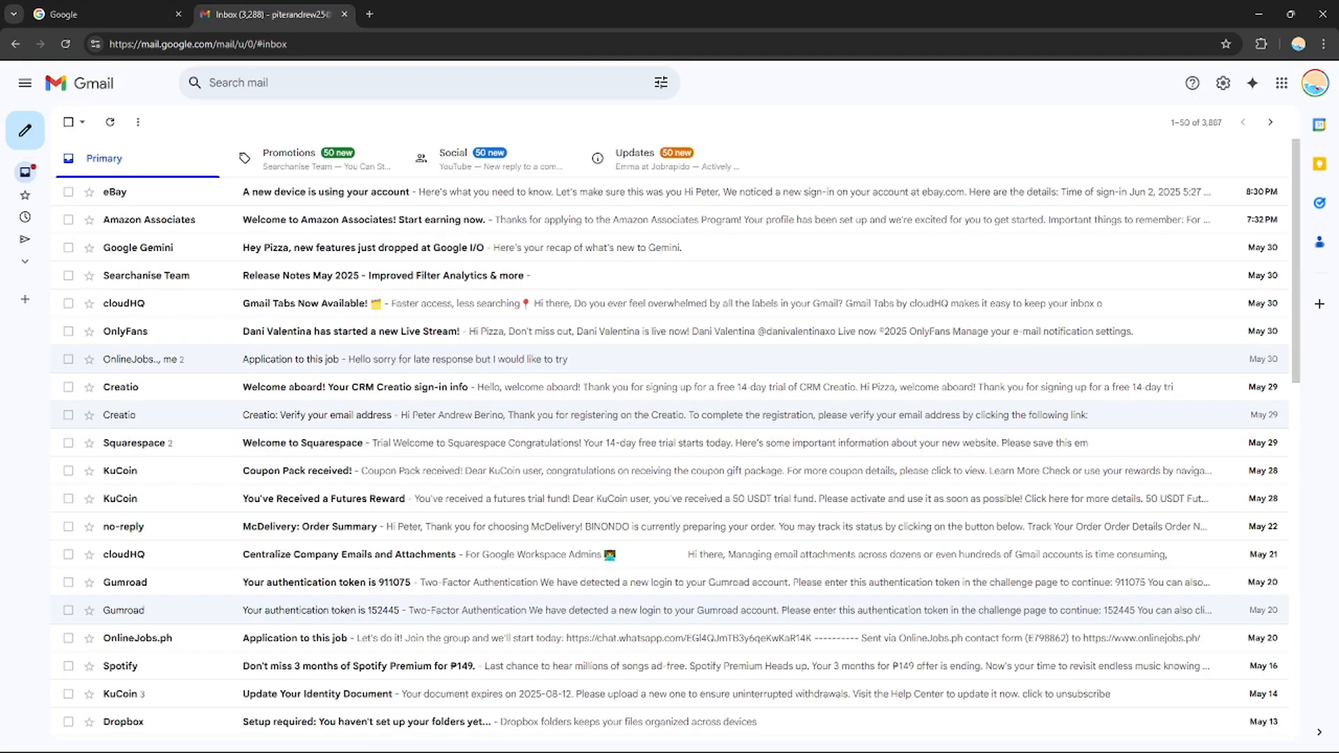
{"action": "left_click", "coordinate": [1318, 204]}
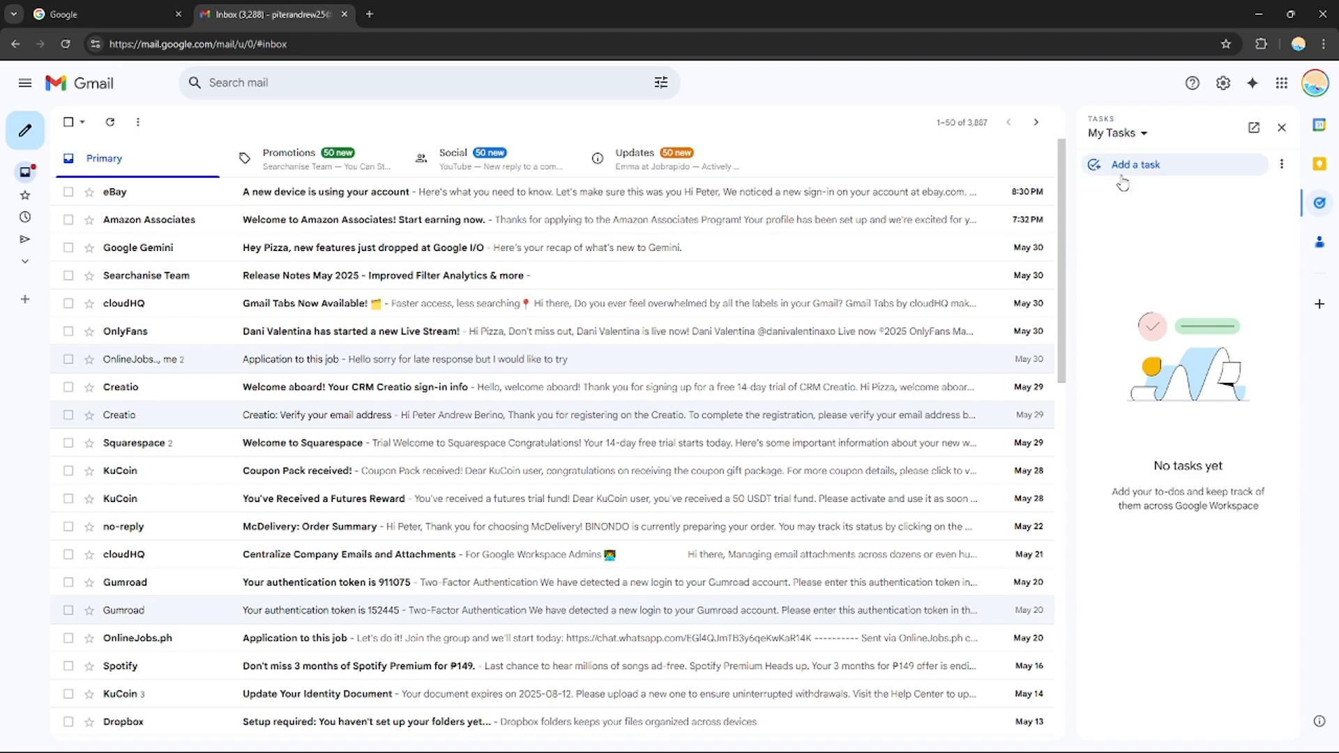
{"action": "left_click", "coordinate": [1213, 174]}
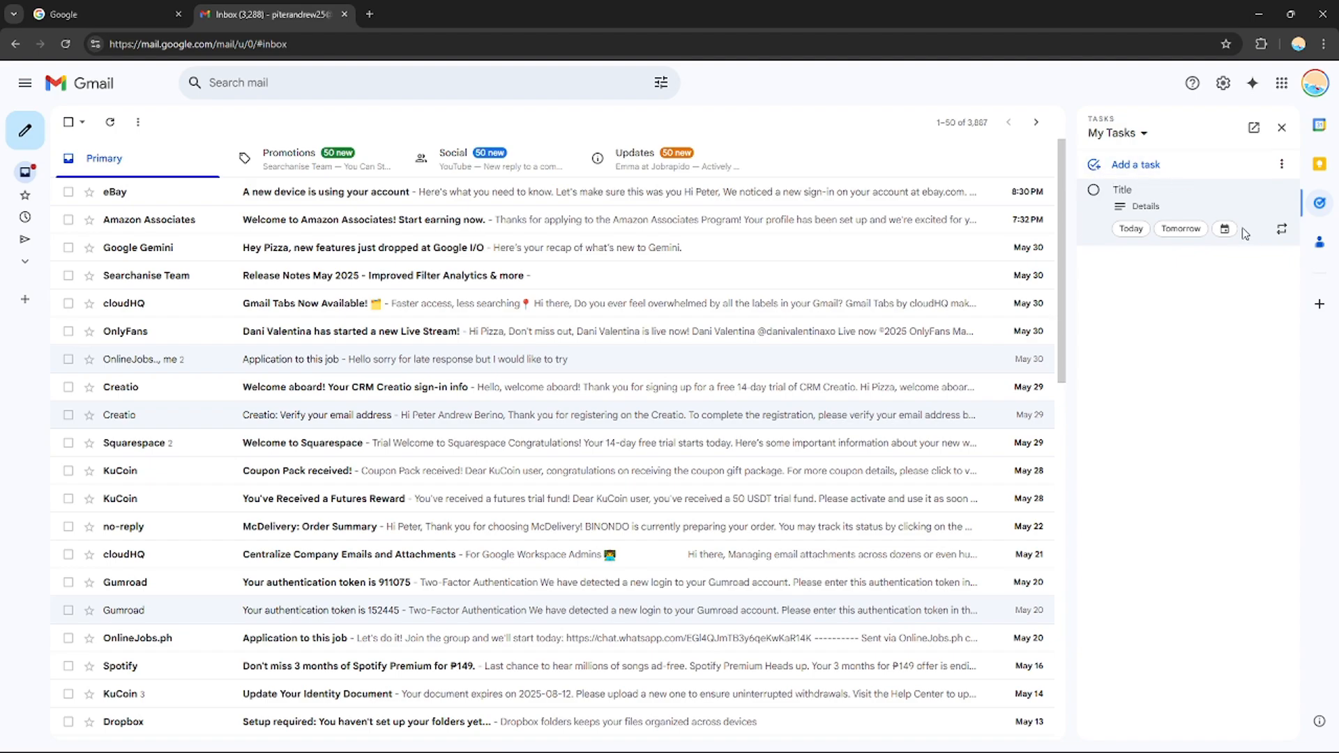
{"action": "left_click", "coordinate": [1163, 339]}
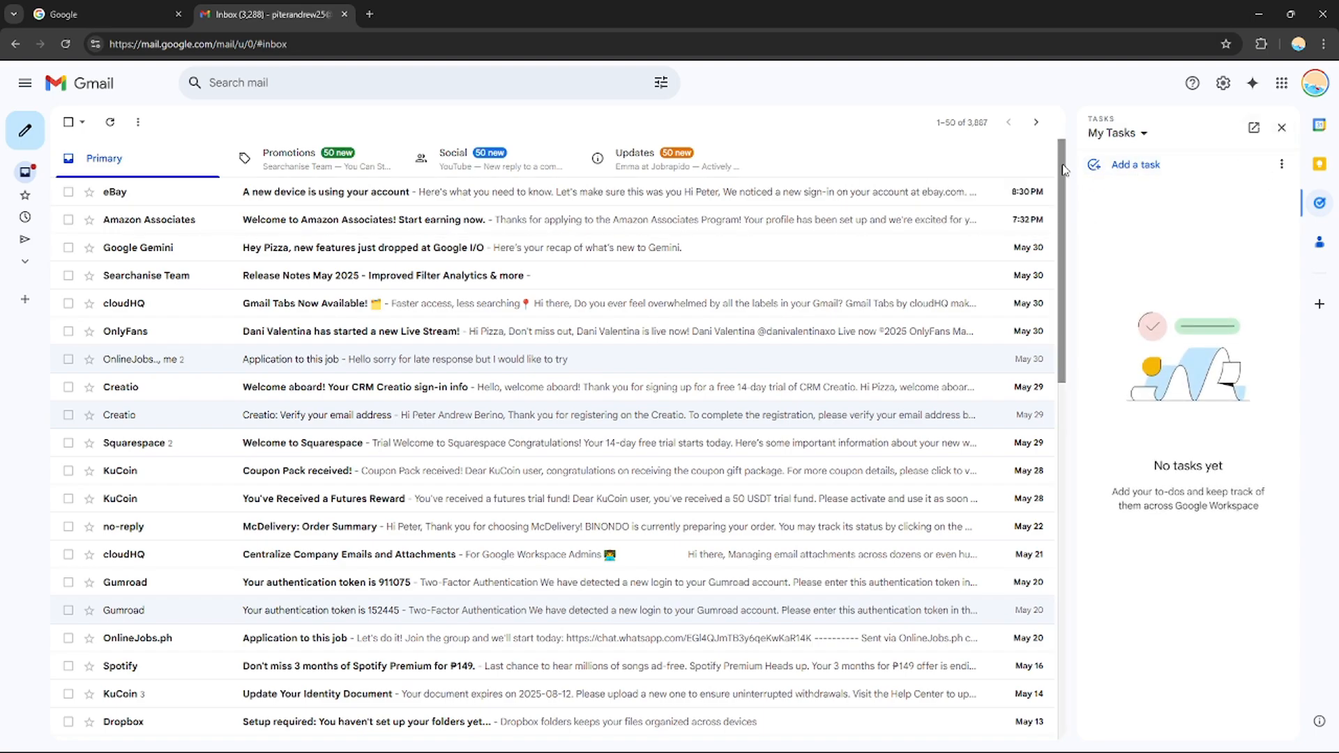
{"action": "left_click", "coordinate": [1283, 131]}
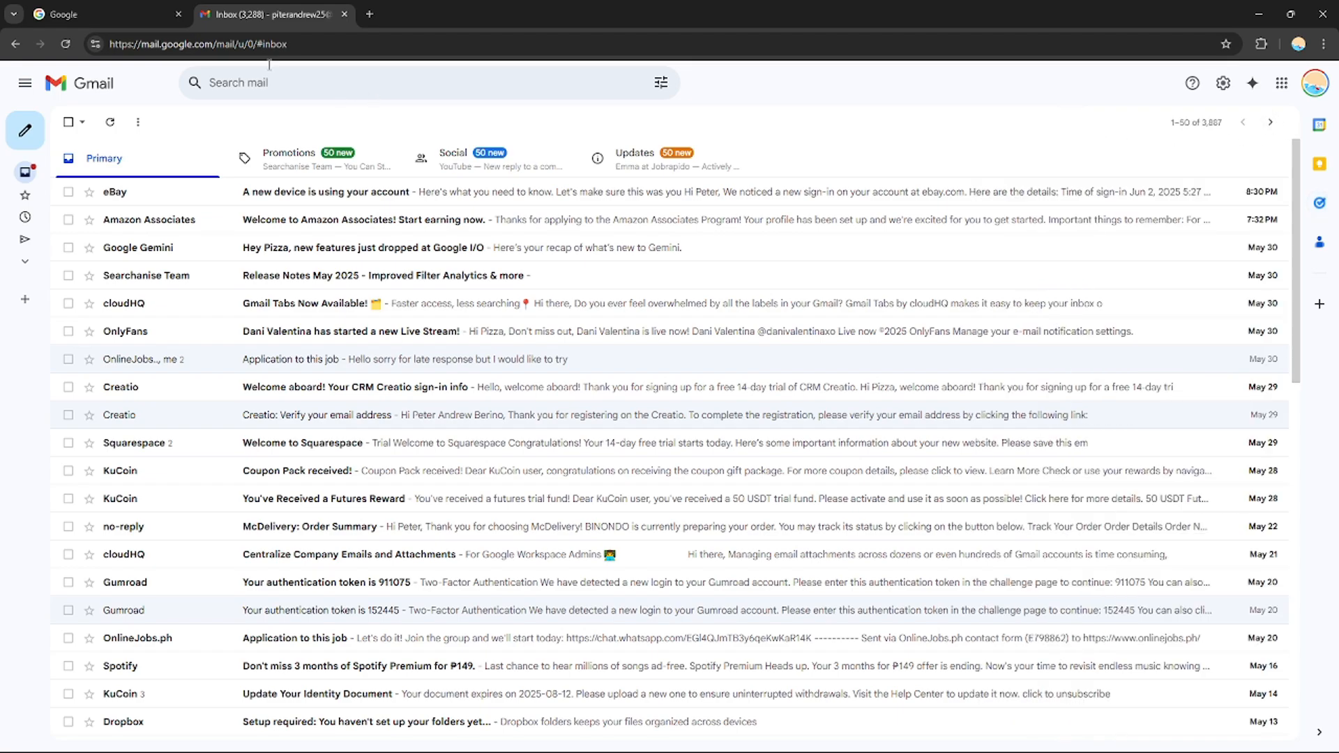
- Return to the Google homepage, open Google Chat from the Google apps, and dismiss the mobile notifications prompt
{"action": "left_click", "coordinate": [151, 9]}
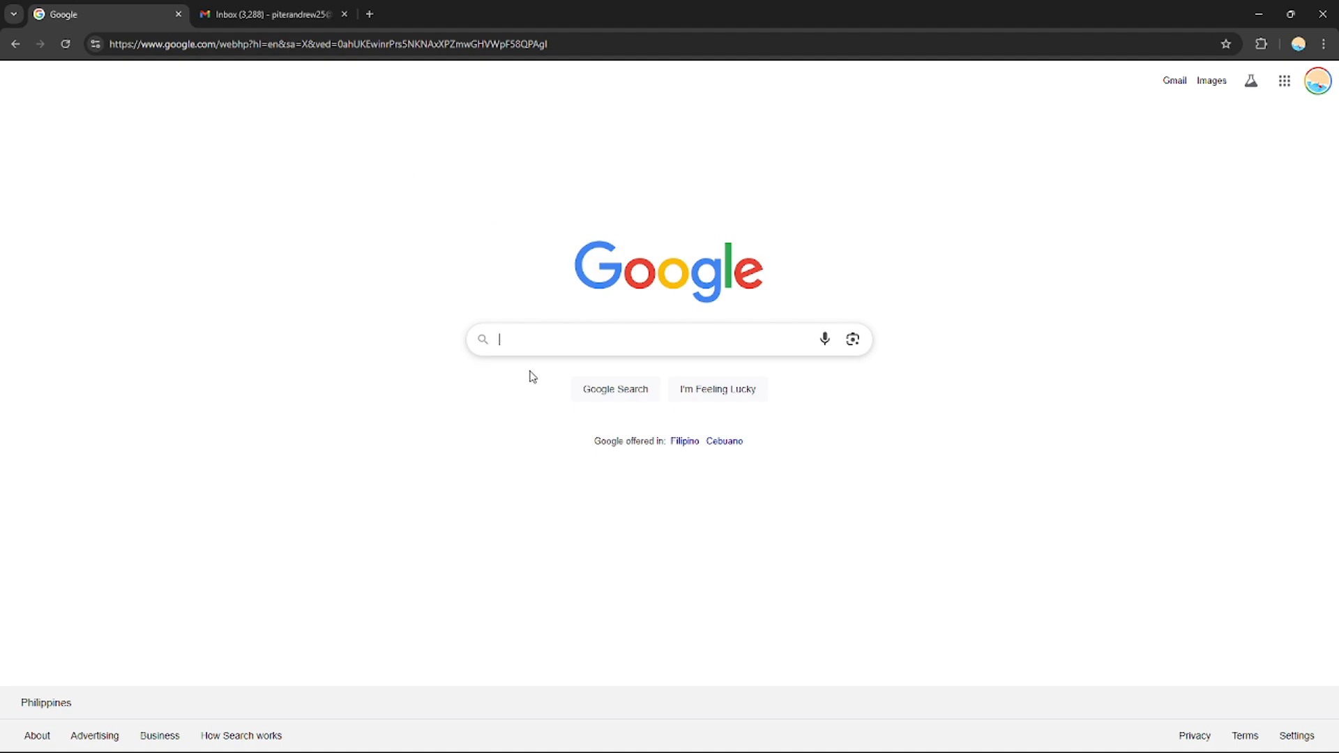
{"action": "left_click", "coordinate": [535, 344]}
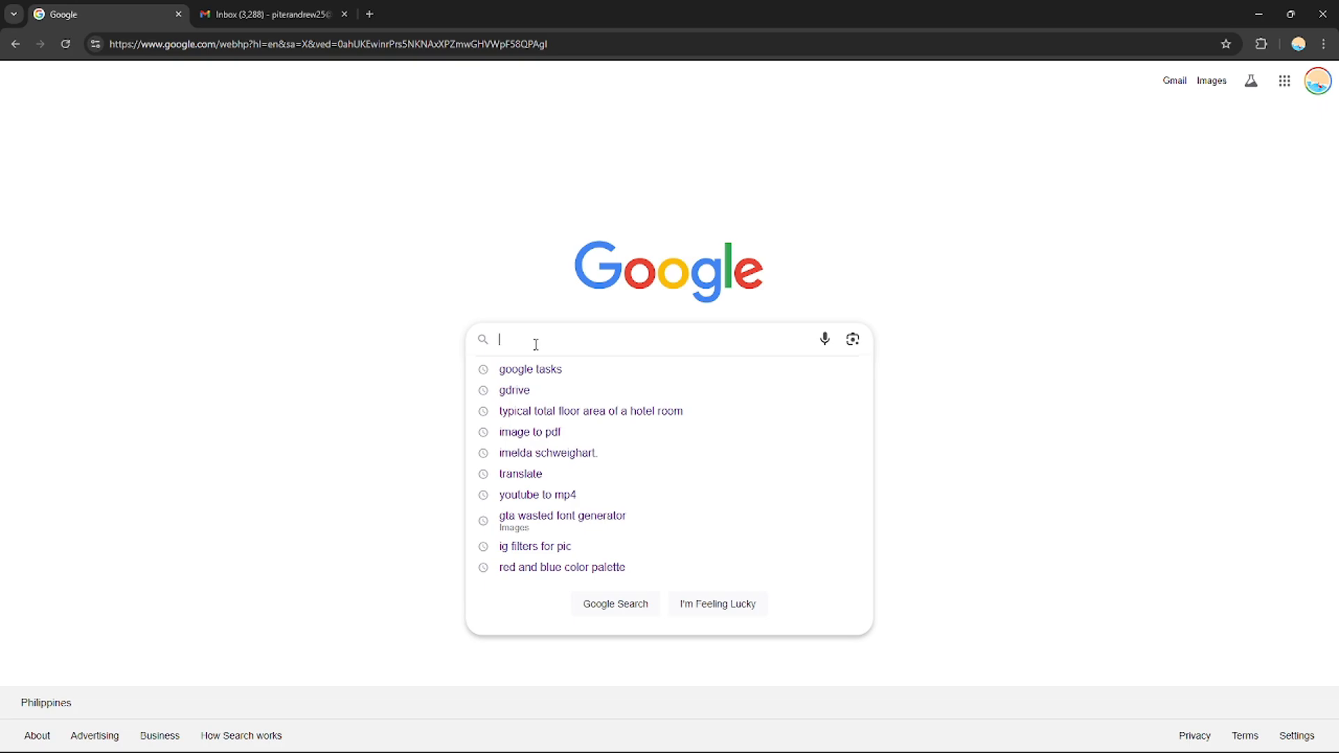
{"action": "left_click", "coordinate": [1253, 158]}
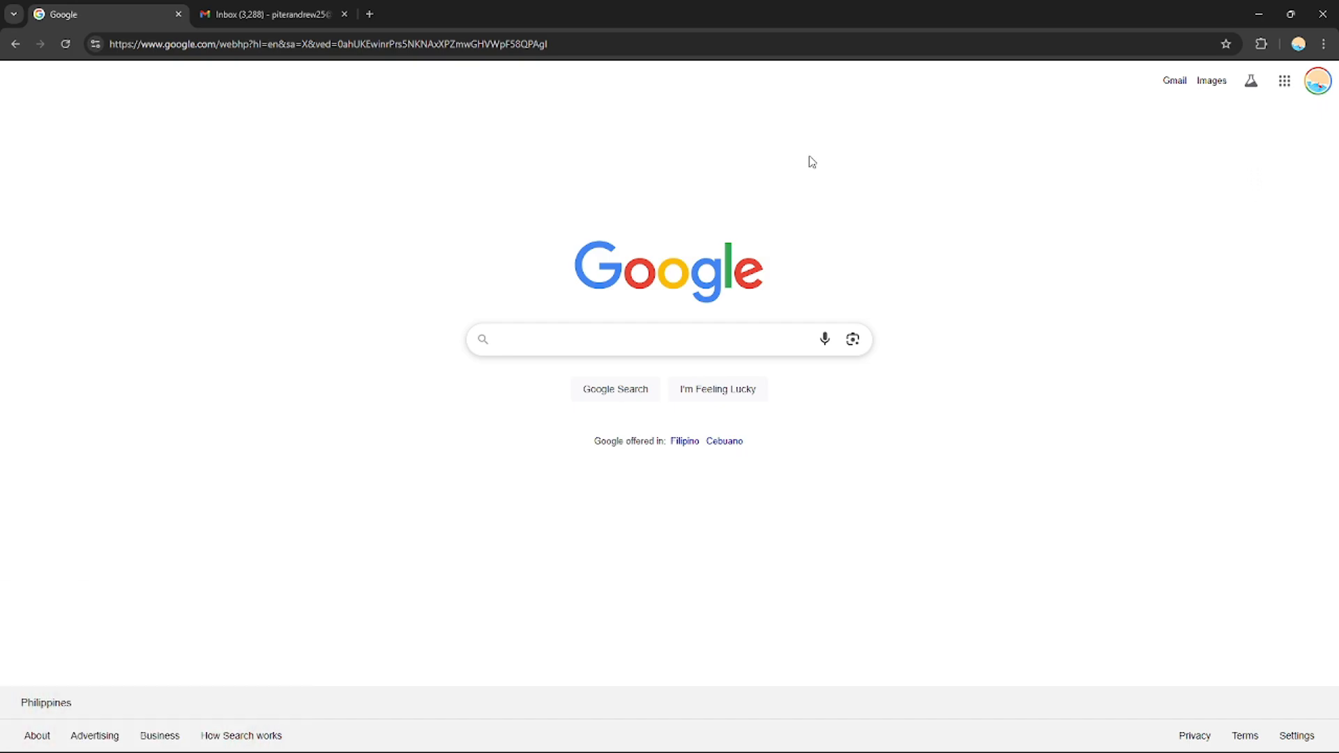
{"action": "left_click", "coordinate": [1283, 83]}
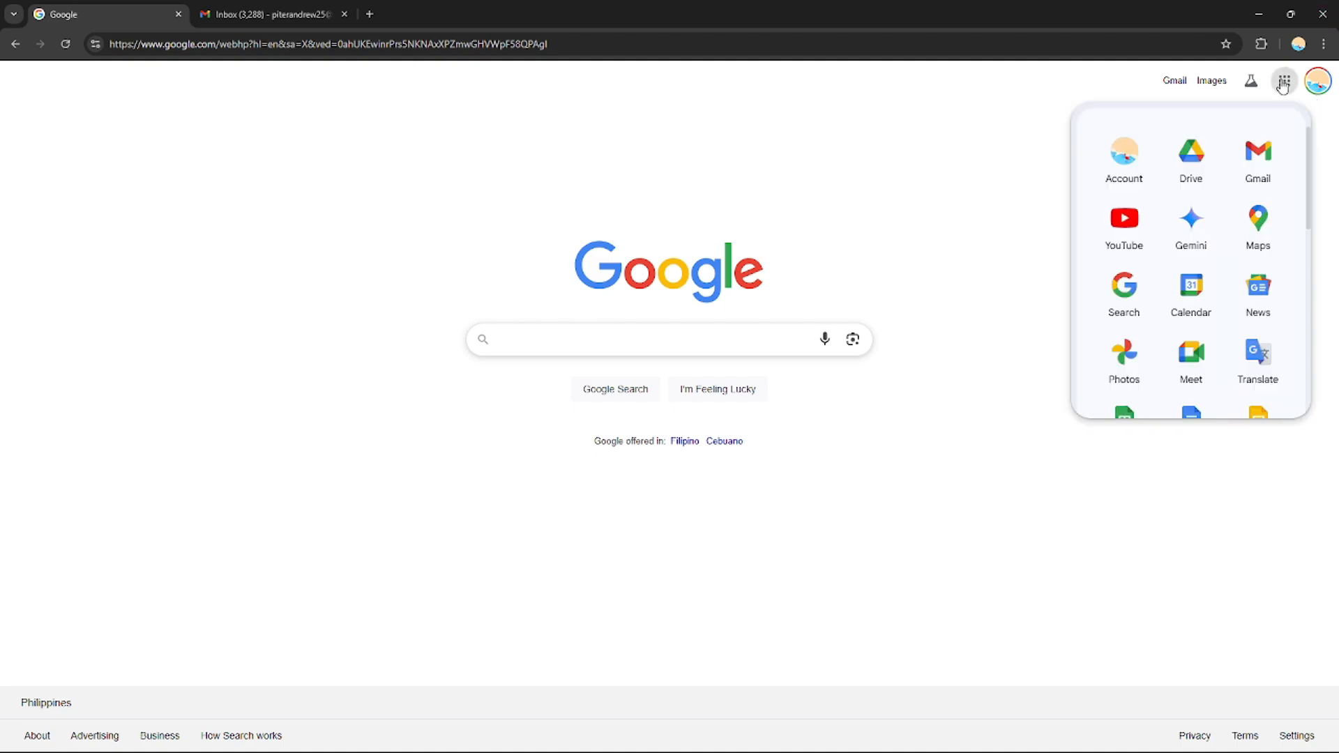
{"action": "scroll", "coordinate": [1315, 200], "scroll_direction": "down", "scroll_amount": 4}
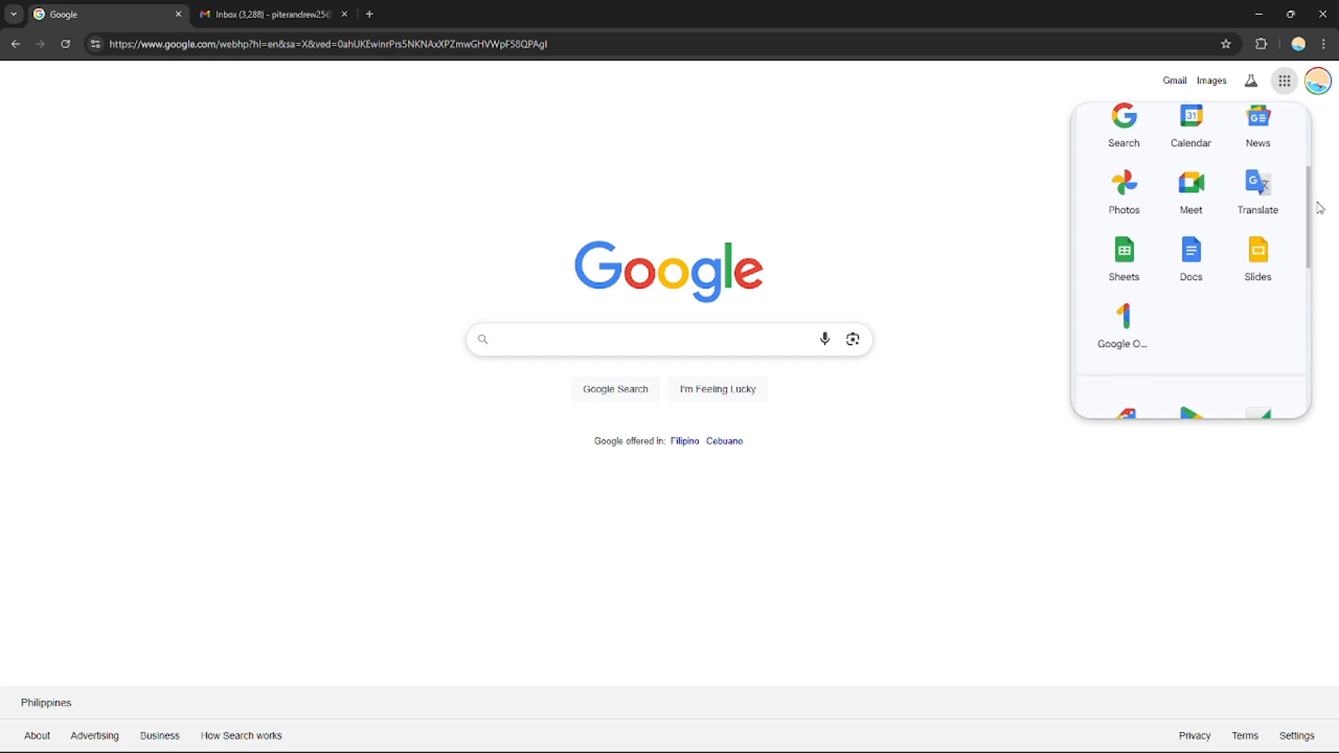
{"action": "scroll", "coordinate": [1317, 230], "scroll_direction": "down", "scroll_amount": 3}
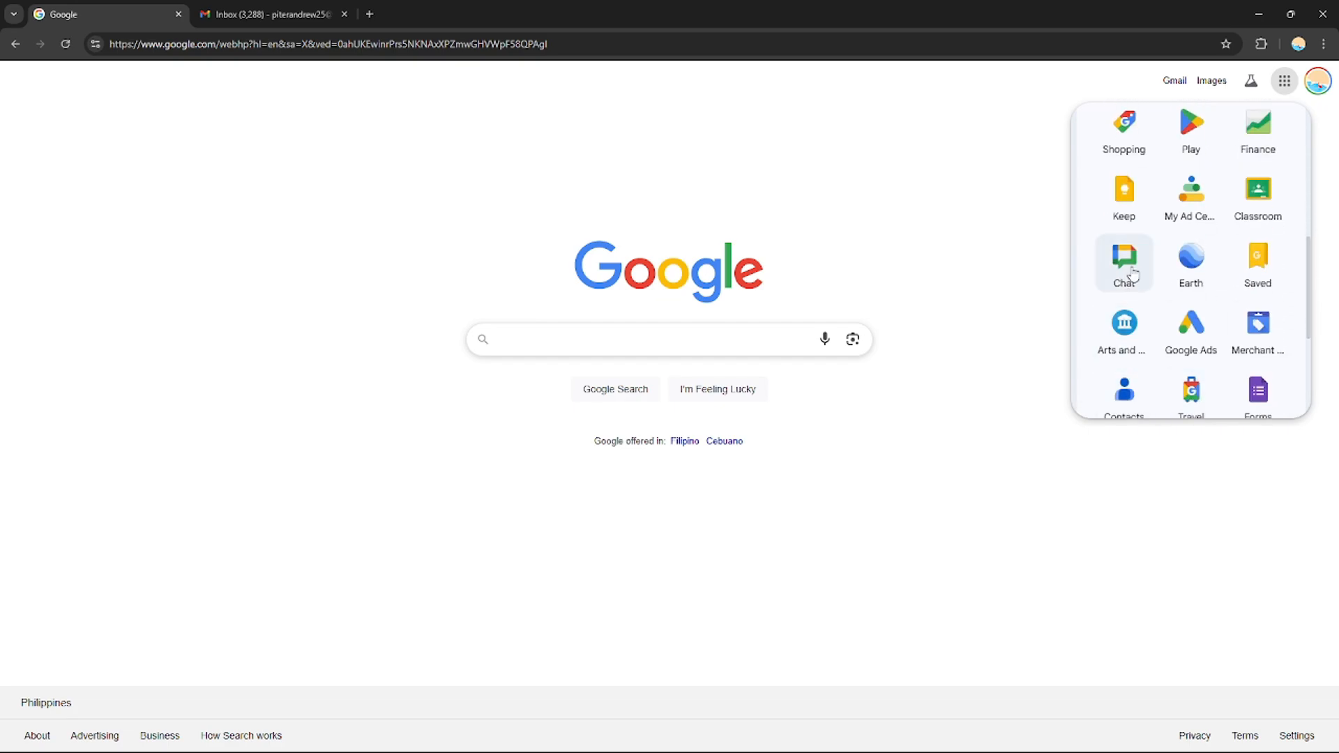
{"action": "left_click", "coordinate": [1132, 271]}
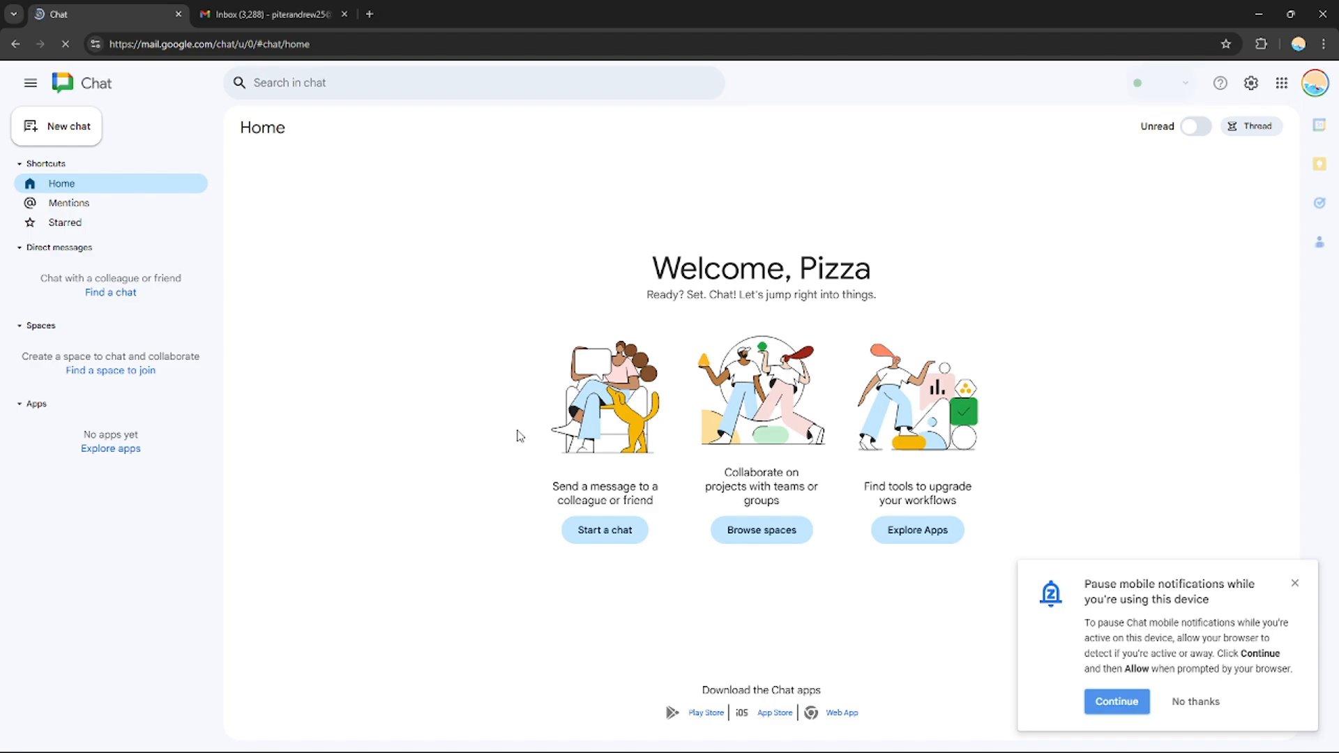
{"action": "left_click", "coordinate": [1294, 583]}
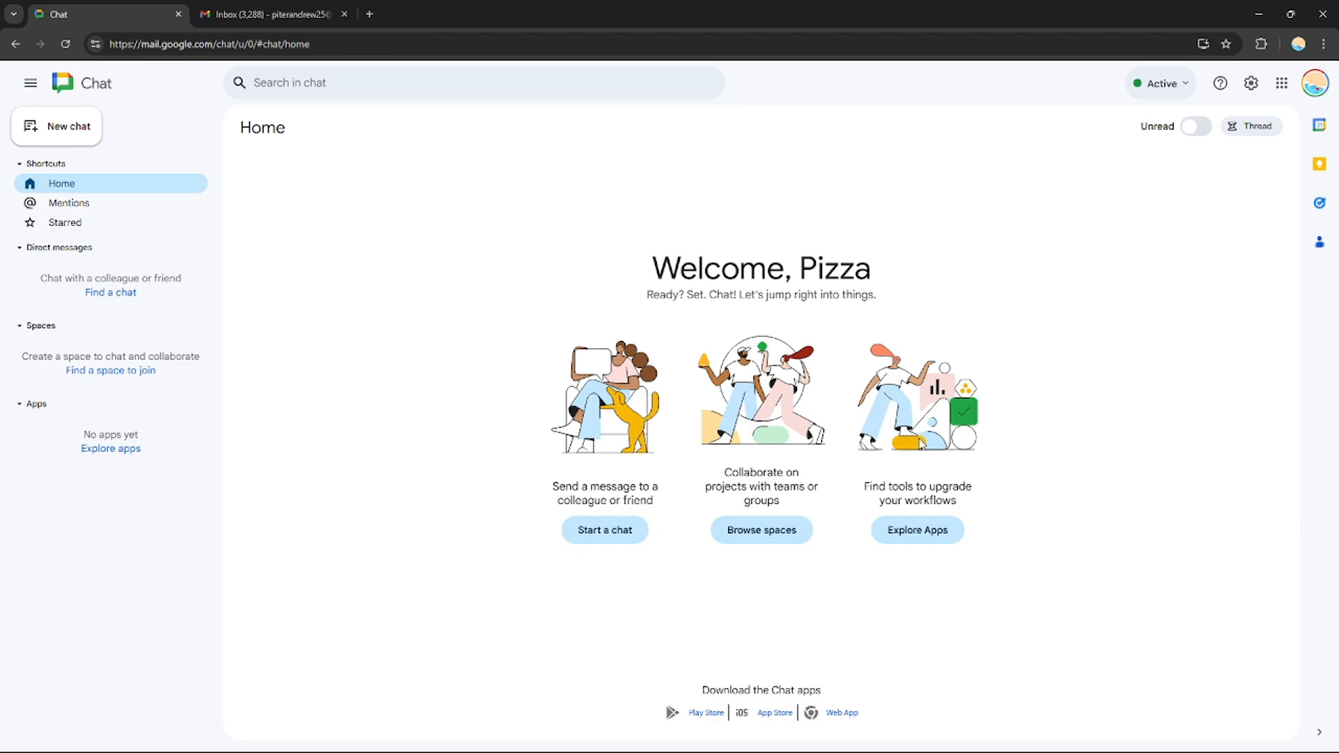
- Create a new chat space named "Digitals"
{"action": "left_click", "coordinate": [611, 539]}
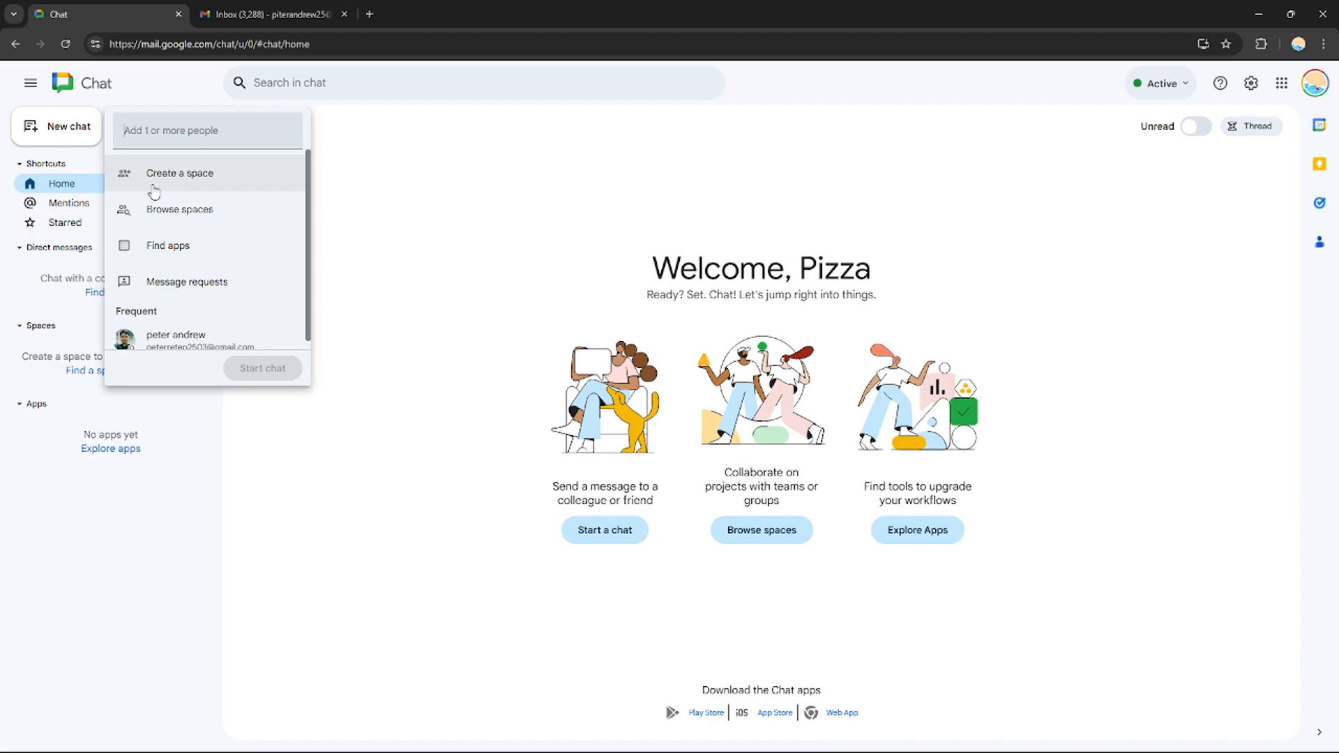
{"action": "scroll", "coordinate": [309, 265], "scroll_direction": "down", "scroll_amount": 1}
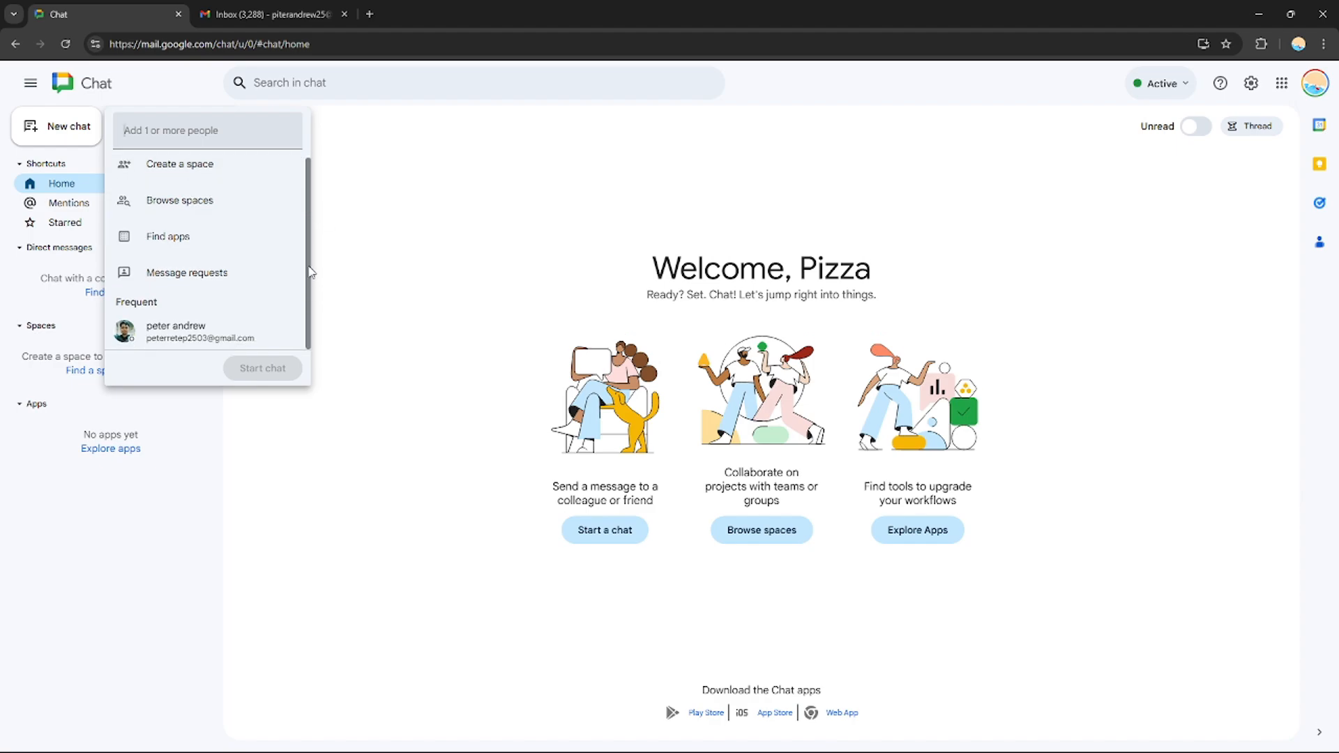
{"action": "scroll", "coordinate": [309, 269], "scroll_direction": "up", "scroll_amount": 1}
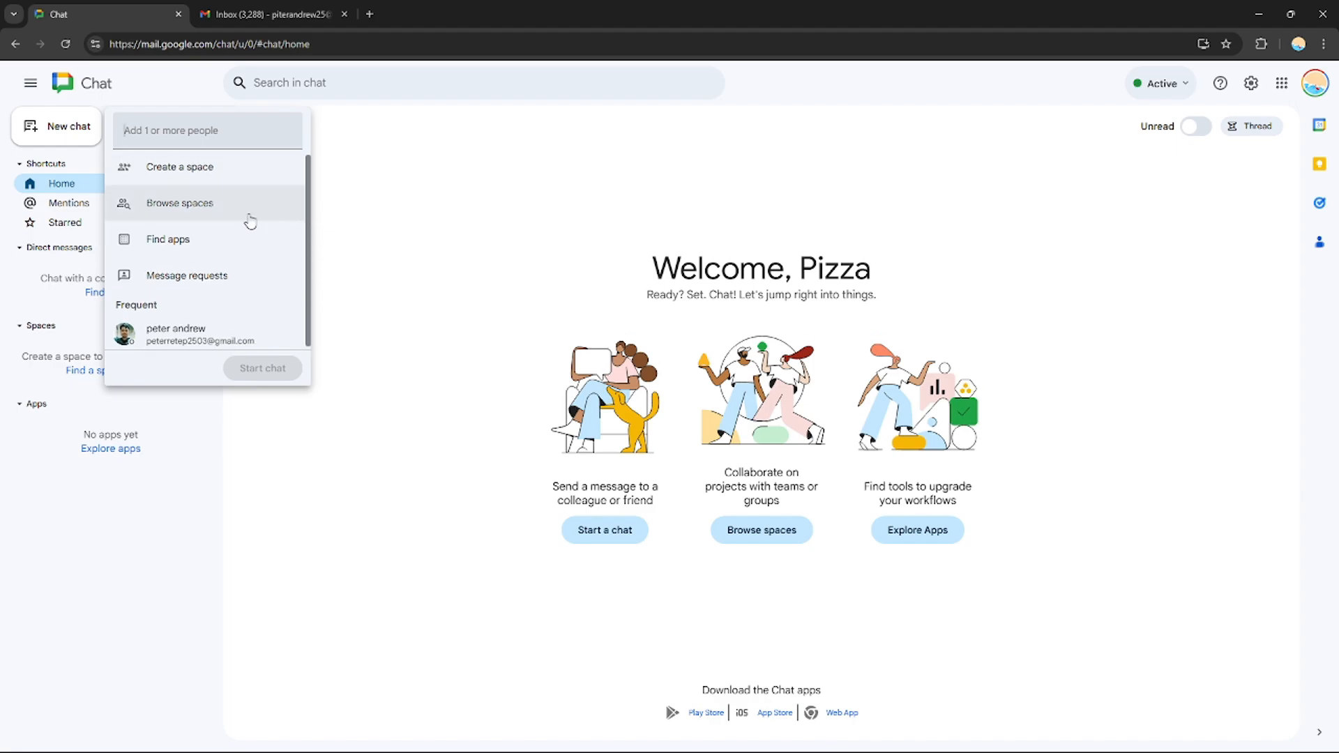
{"action": "left_click", "coordinate": [216, 169]}
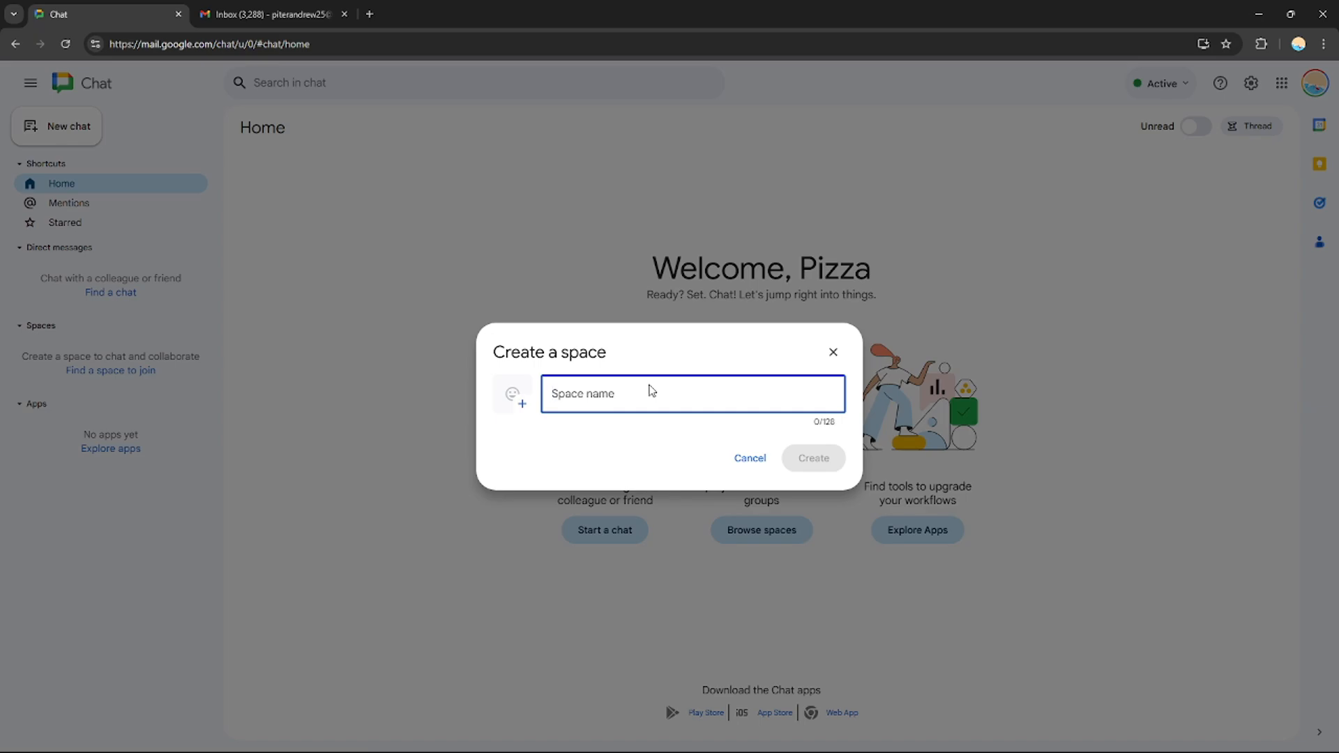
{"action": "key", "text": "alt+Tab"}
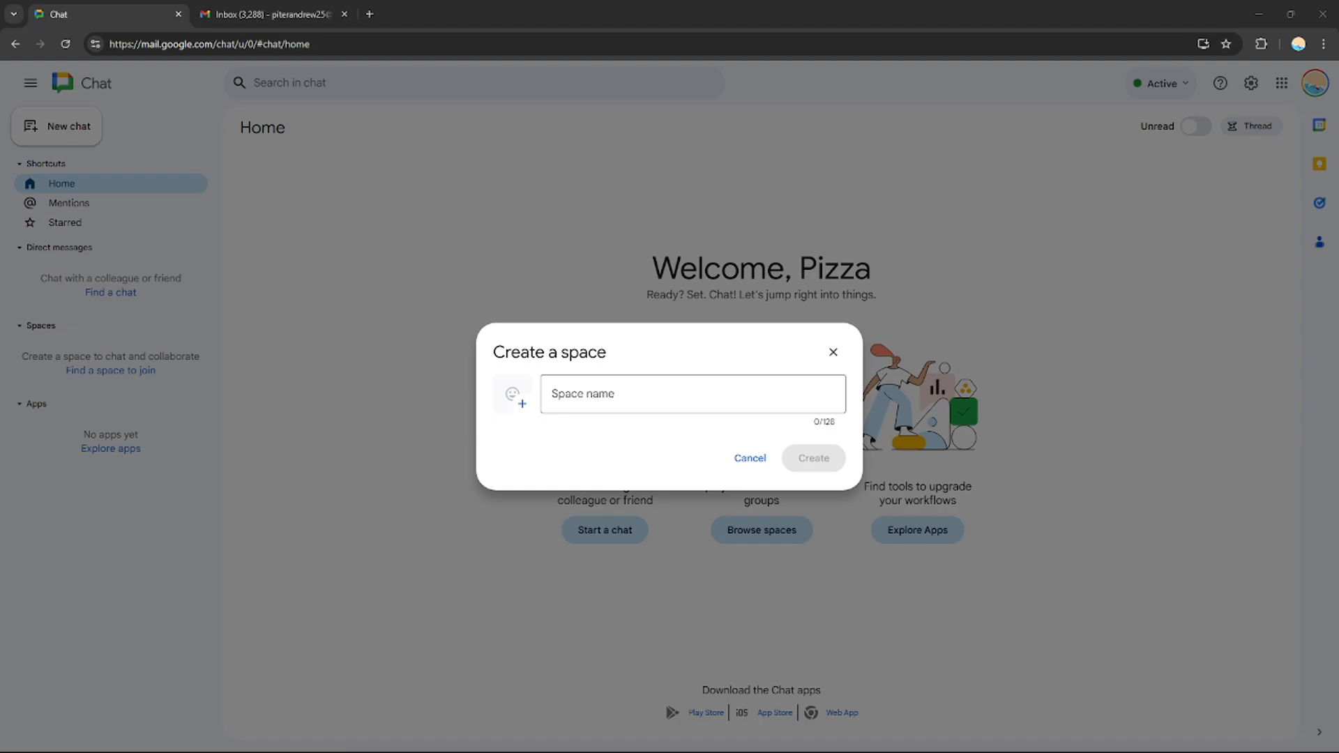
{"action": "key", "text": "alt+Tab"}
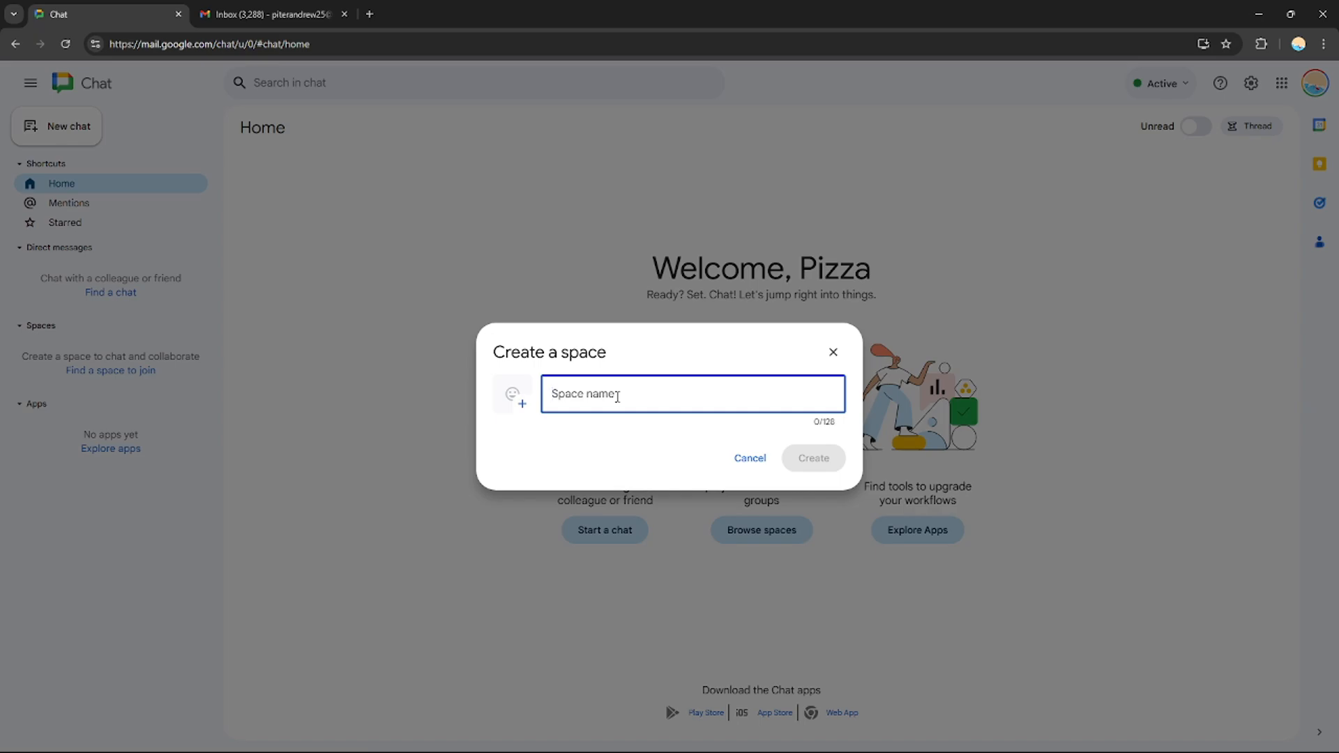
{"action": "type", "text": "Di"}
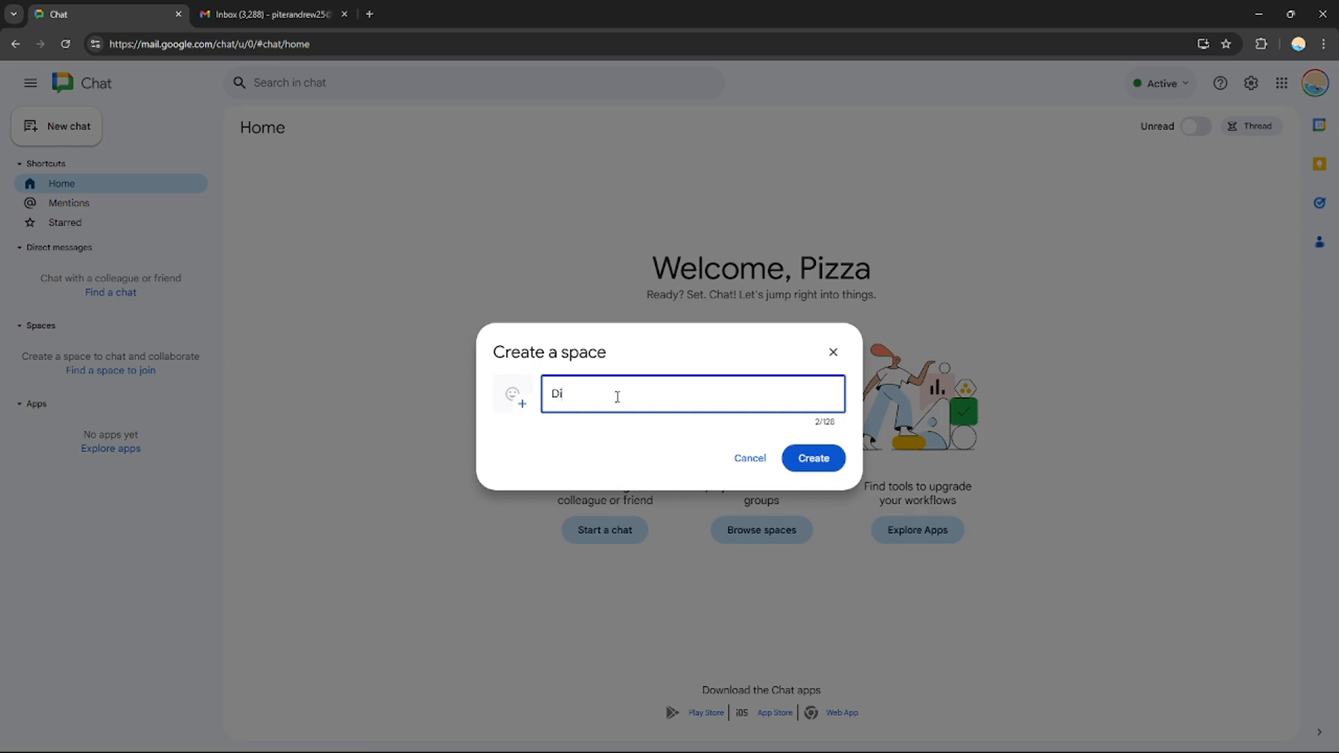
{"action": "type", "text": "gitals"}
{"action": "left_click", "coordinate": [815, 460]}
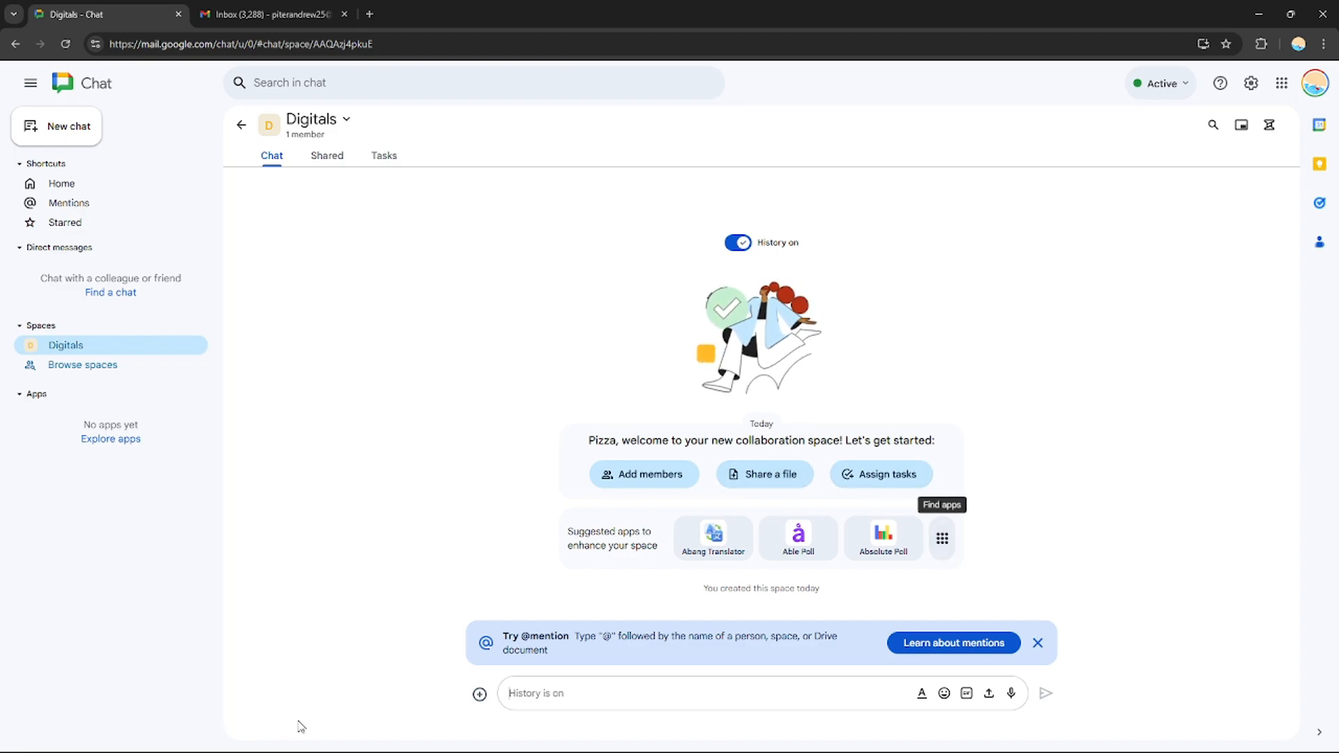
- Look over the Workspace and app options for messages in the Digitals space, and its file upload option
{"action": "left_click", "coordinate": [479, 695]}
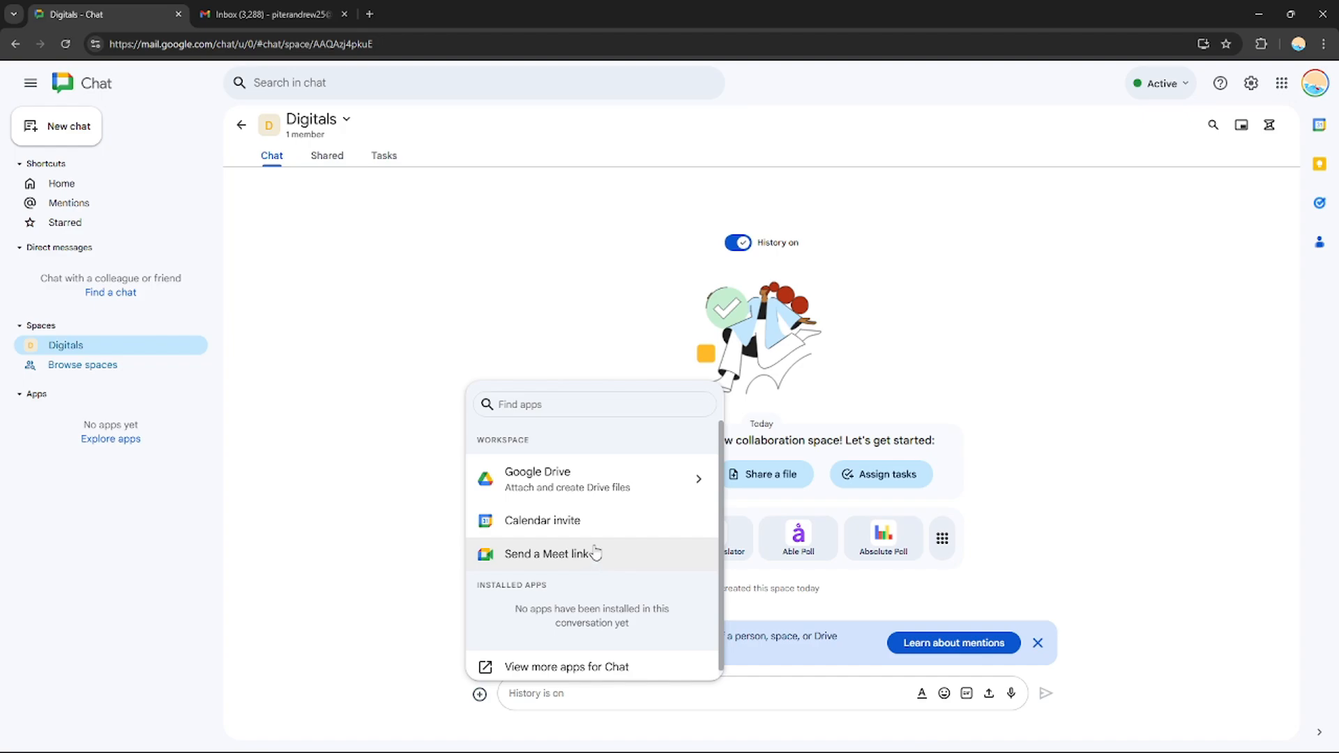
{"action": "left_click", "coordinate": [1133, 561]}
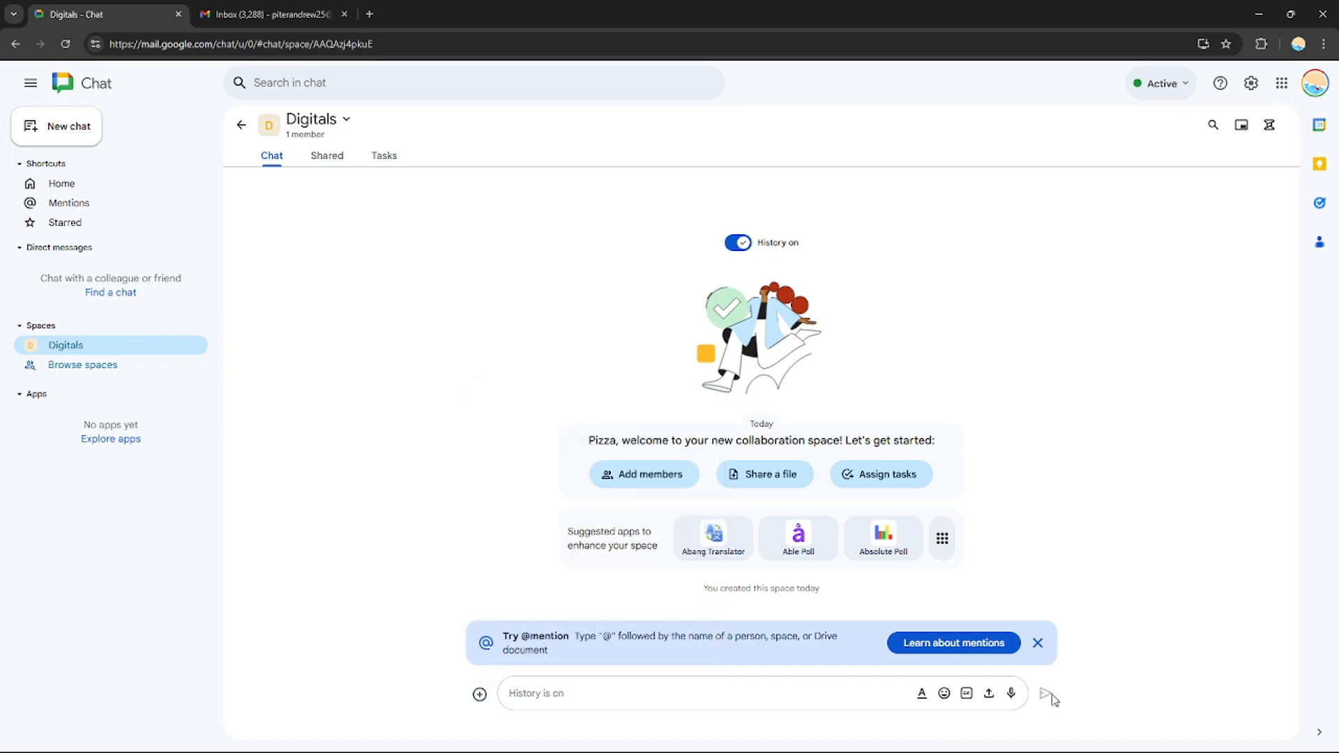
{"action": "left_click", "coordinate": [989, 695]}
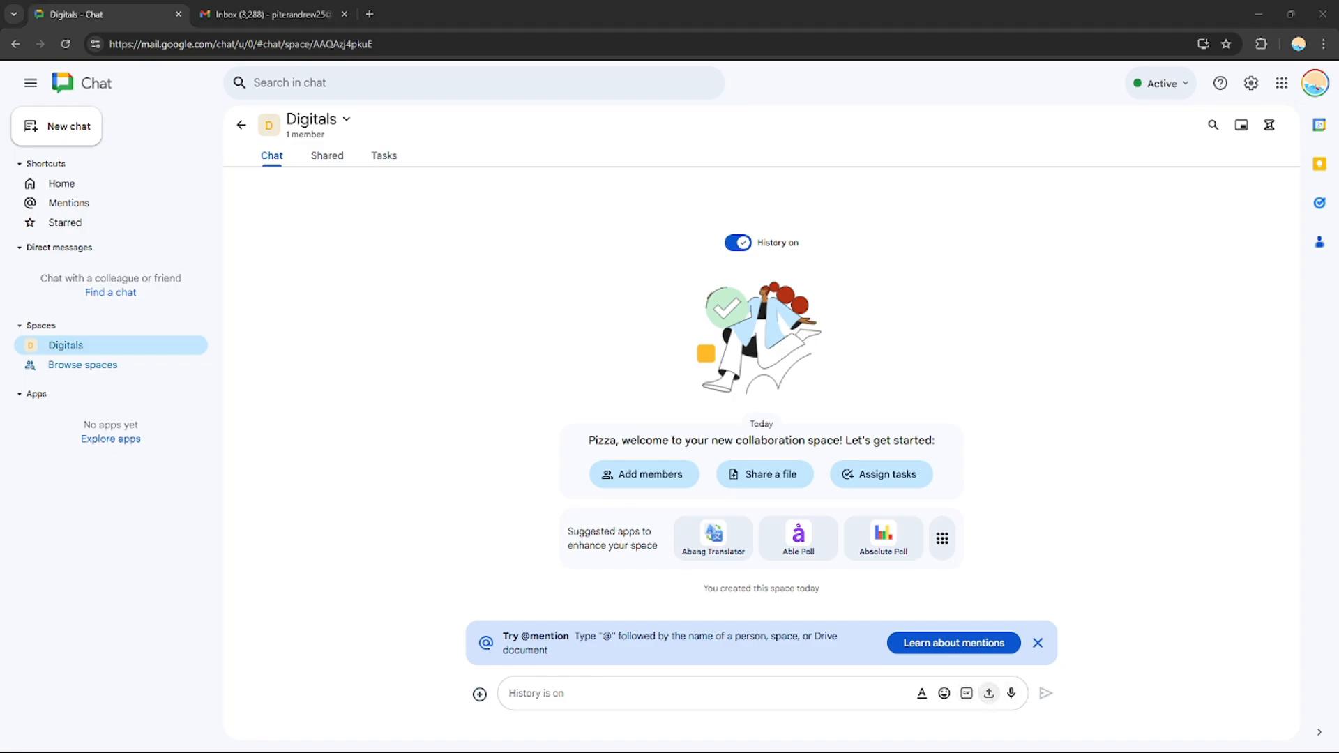
{"action": "left_click", "coordinate": [981, 565]}
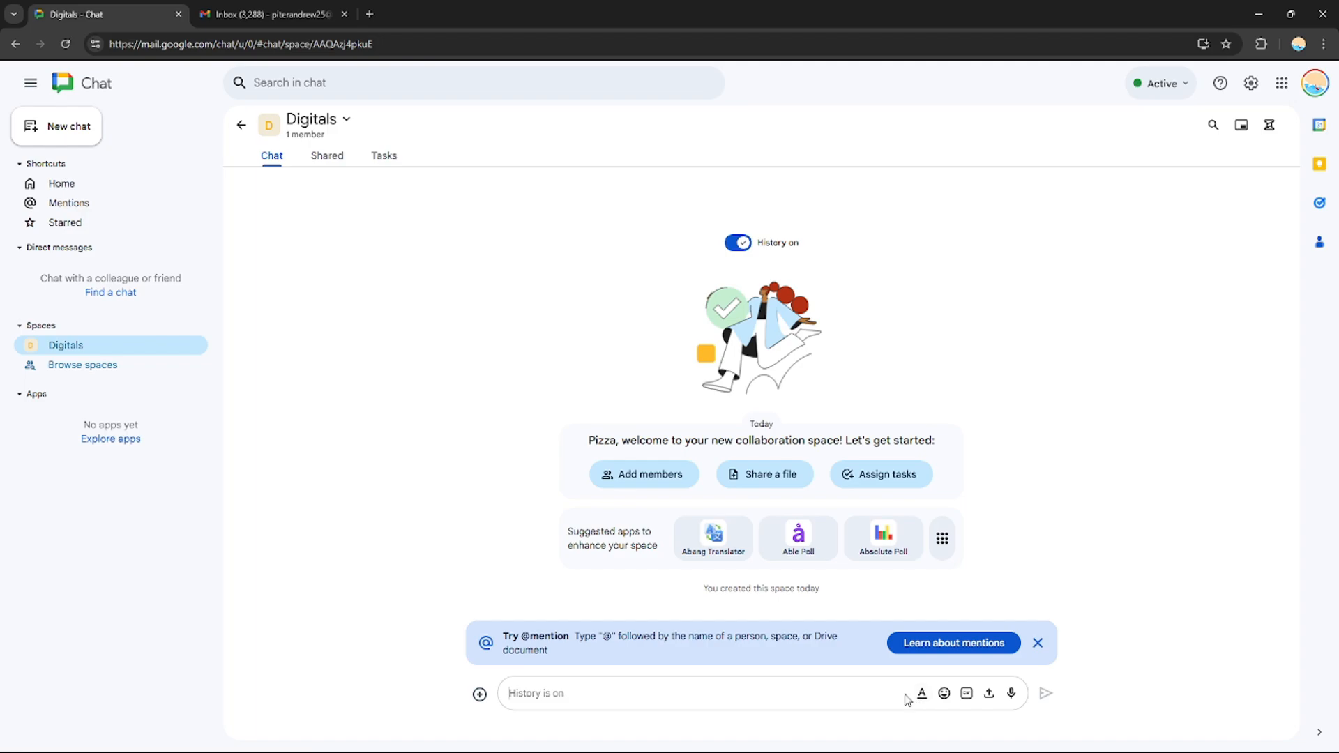
{"action": "left_click", "coordinate": [1038, 642]}
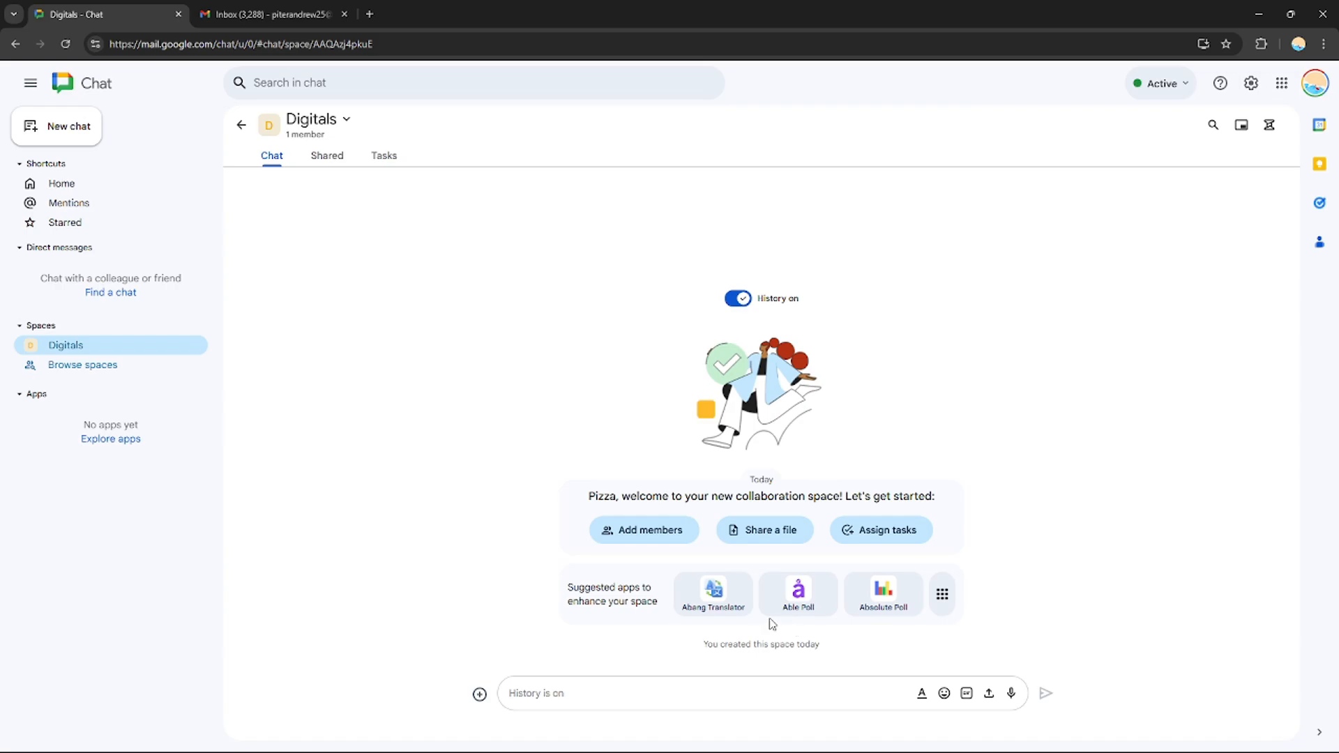
{"action": "left_click", "coordinate": [643, 534]}
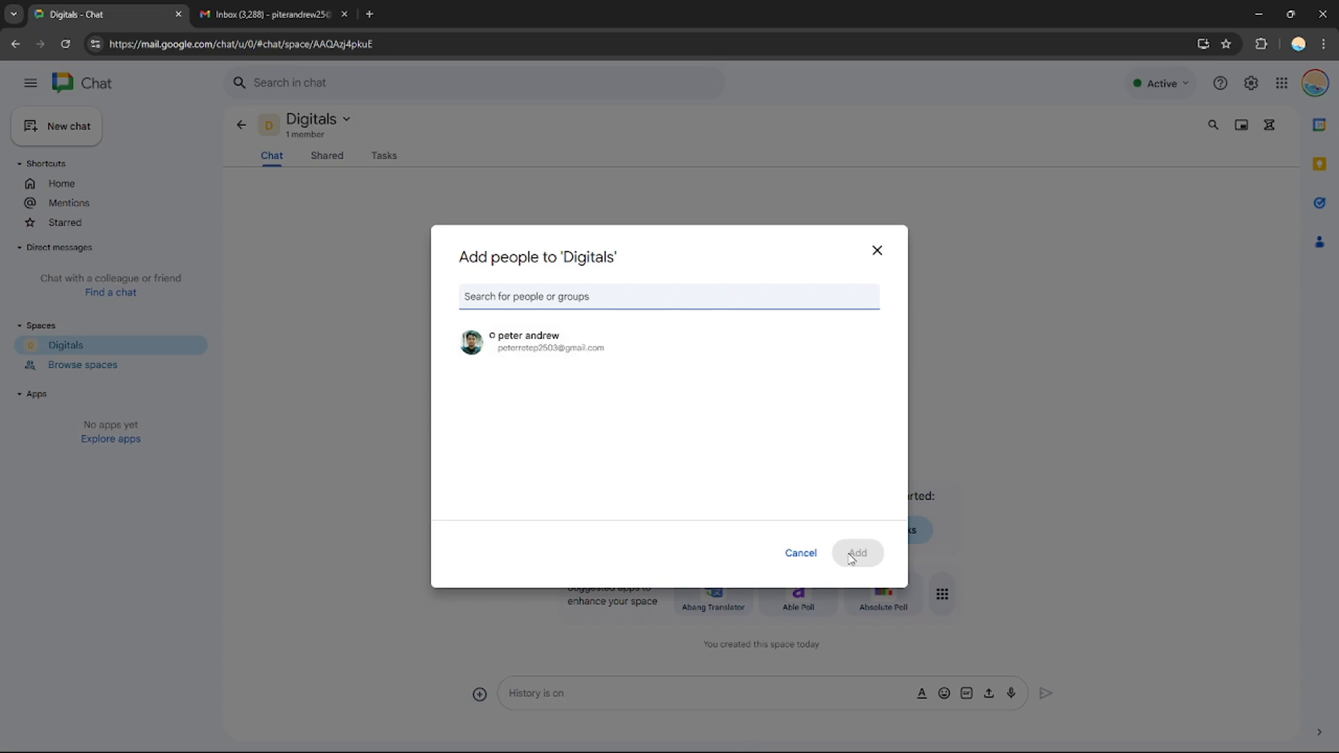
{"action": "left_click", "coordinate": [795, 552]}
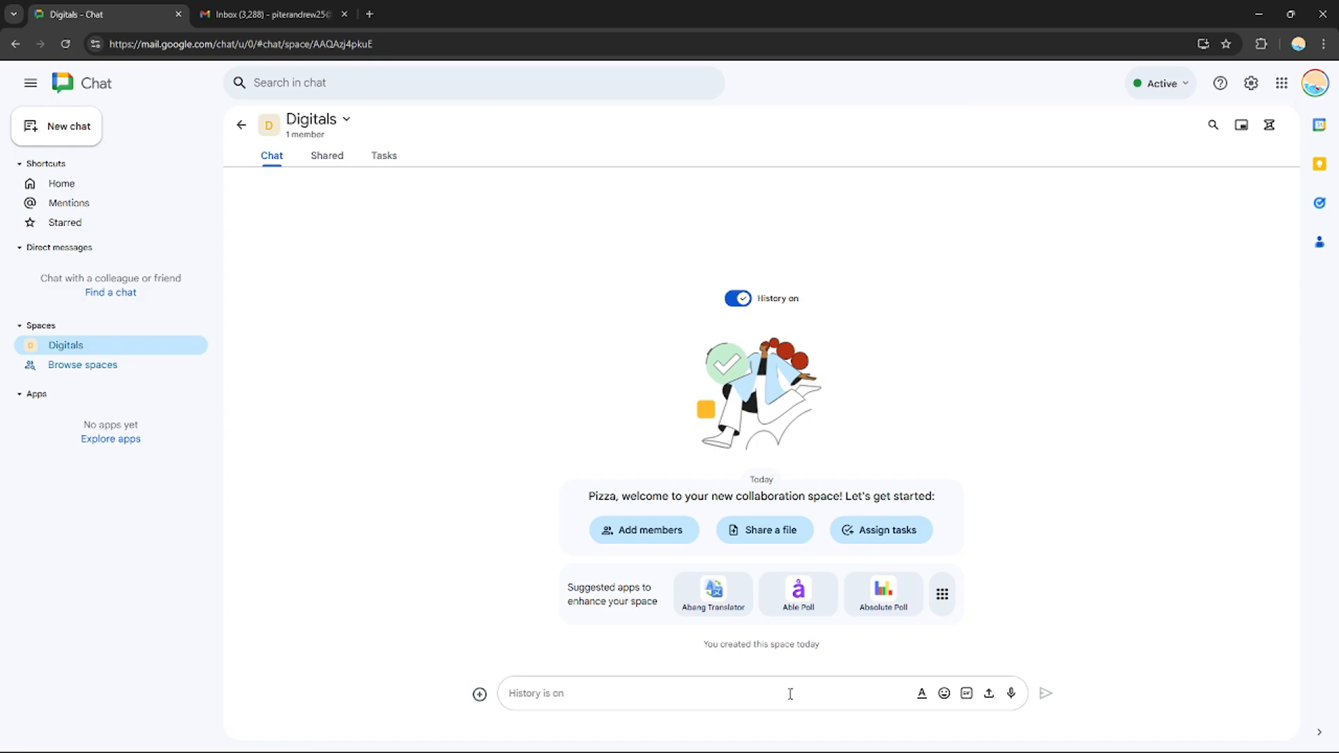
{"action": "type", "text": "Hello"}
{"action": "key", "text": "Return"}
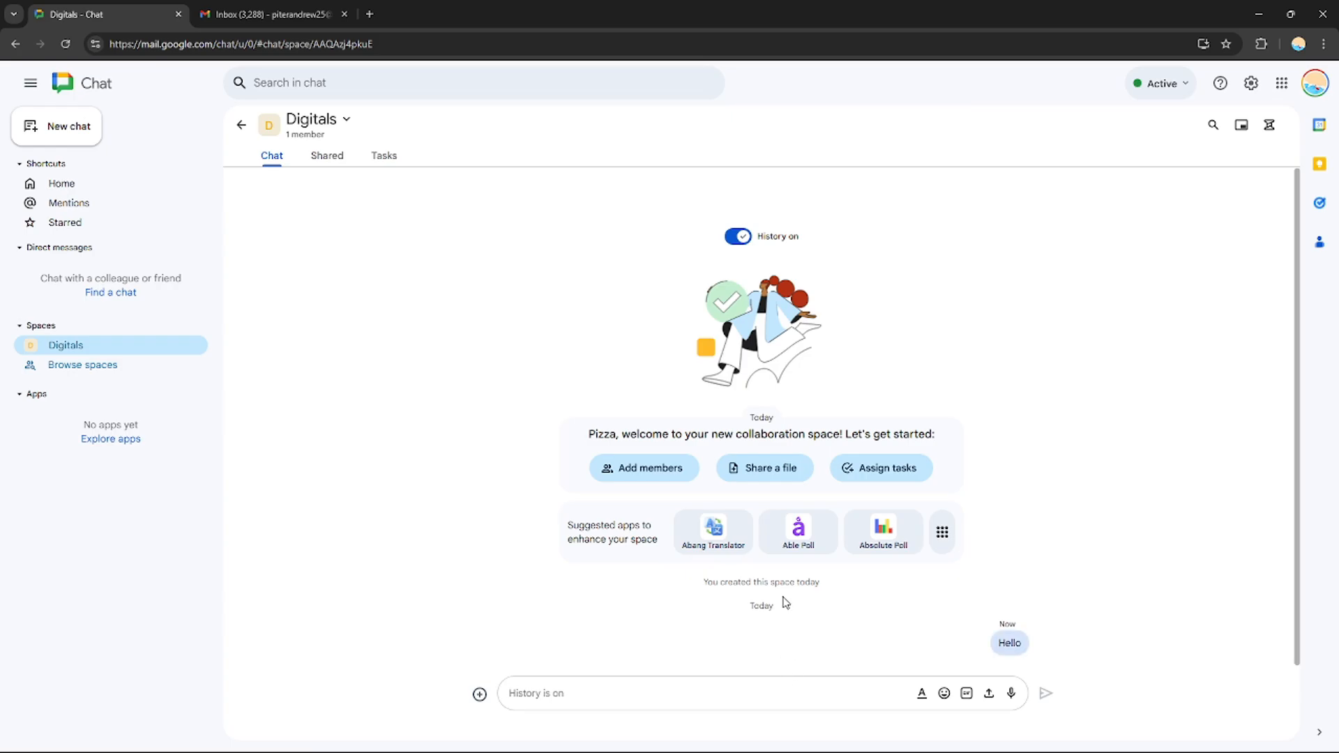
- Look at the suggested apps Able Poll and Absolute Poll and the full list of apps for the Digitals space
{"action": "left_click", "coordinate": [796, 537]}
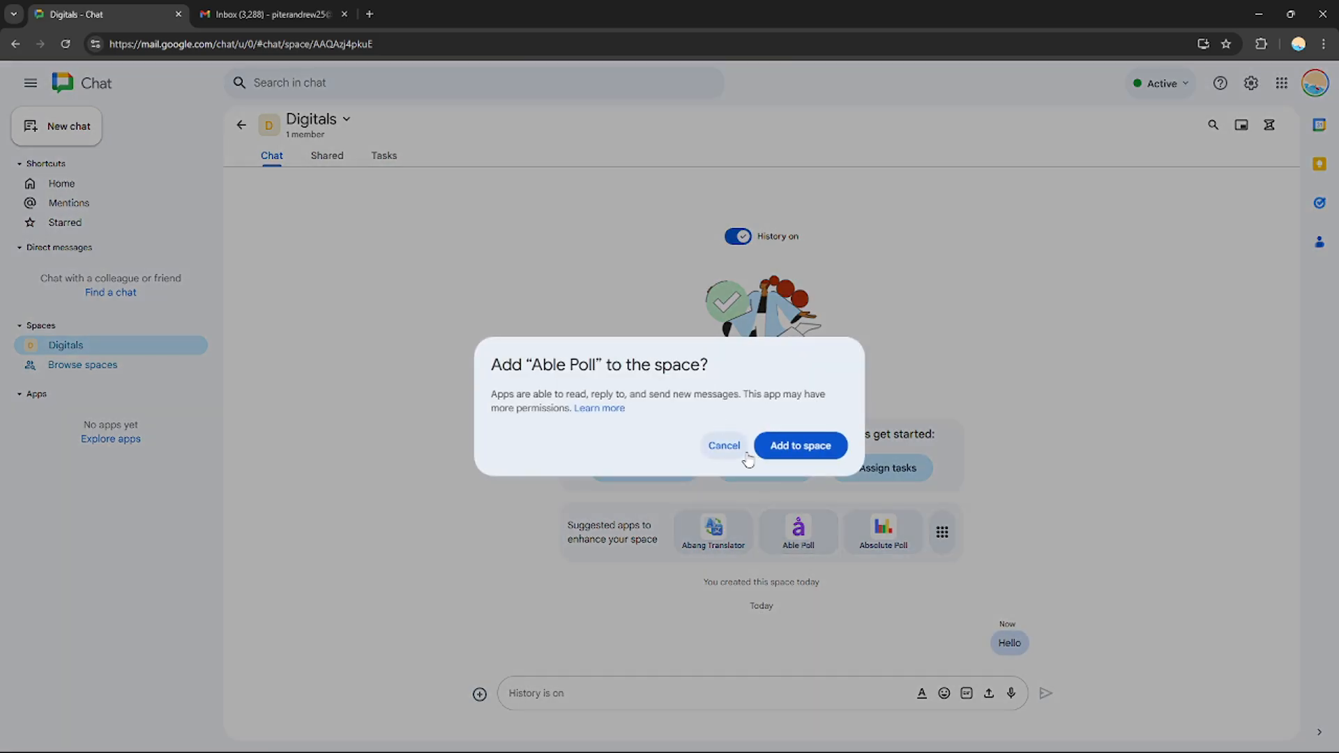
{"action": "left_click", "coordinate": [722, 447]}
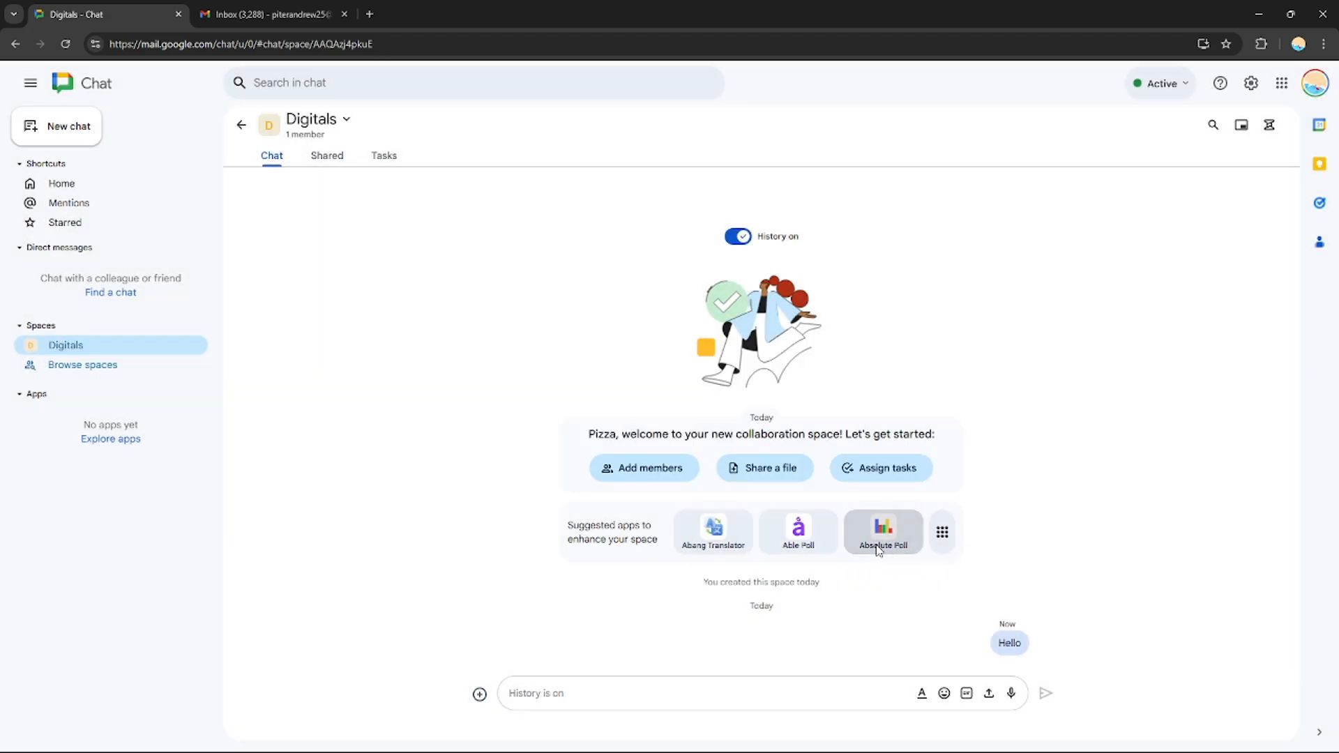
{"action": "left_click", "coordinate": [884, 538]}
{"action": "left_click", "coordinate": [732, 450]}
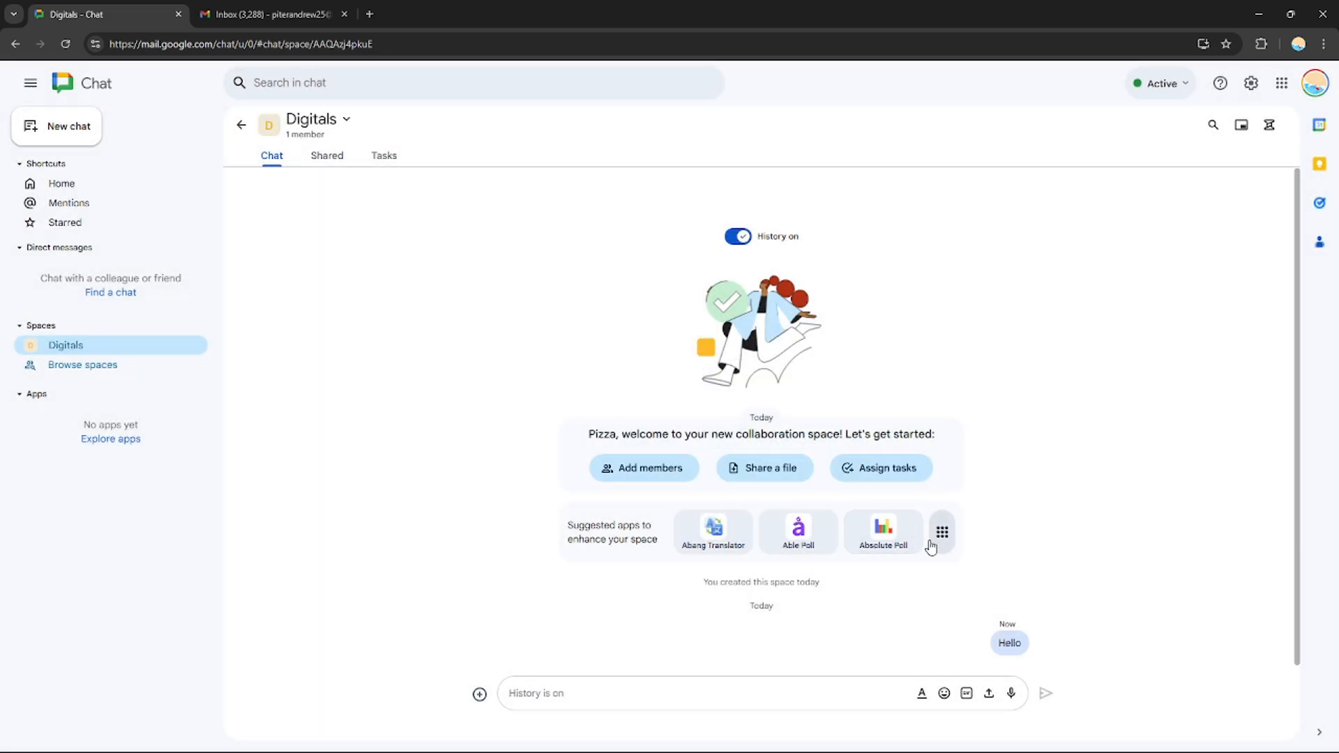
{"action": "left_click", "coordinate": [935, 539]}
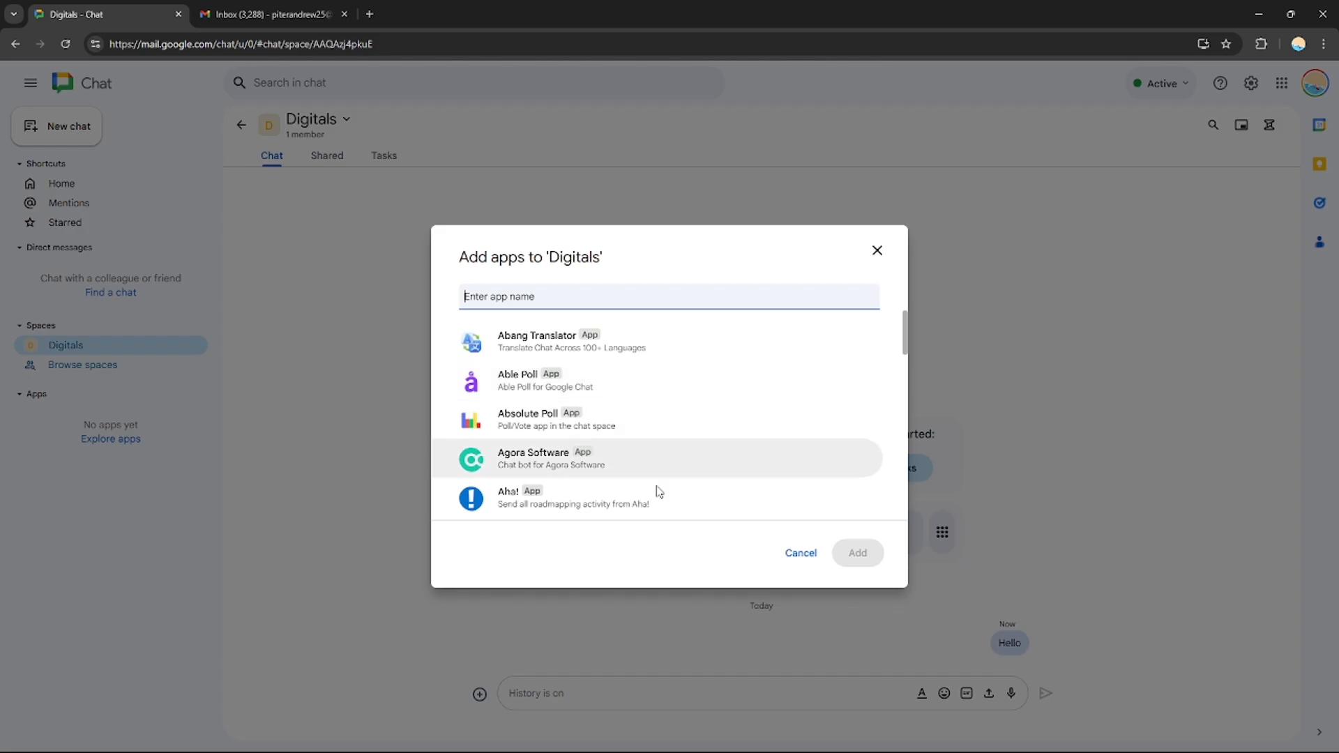
{"action": "left_click", "coordinate": [875, 251]}
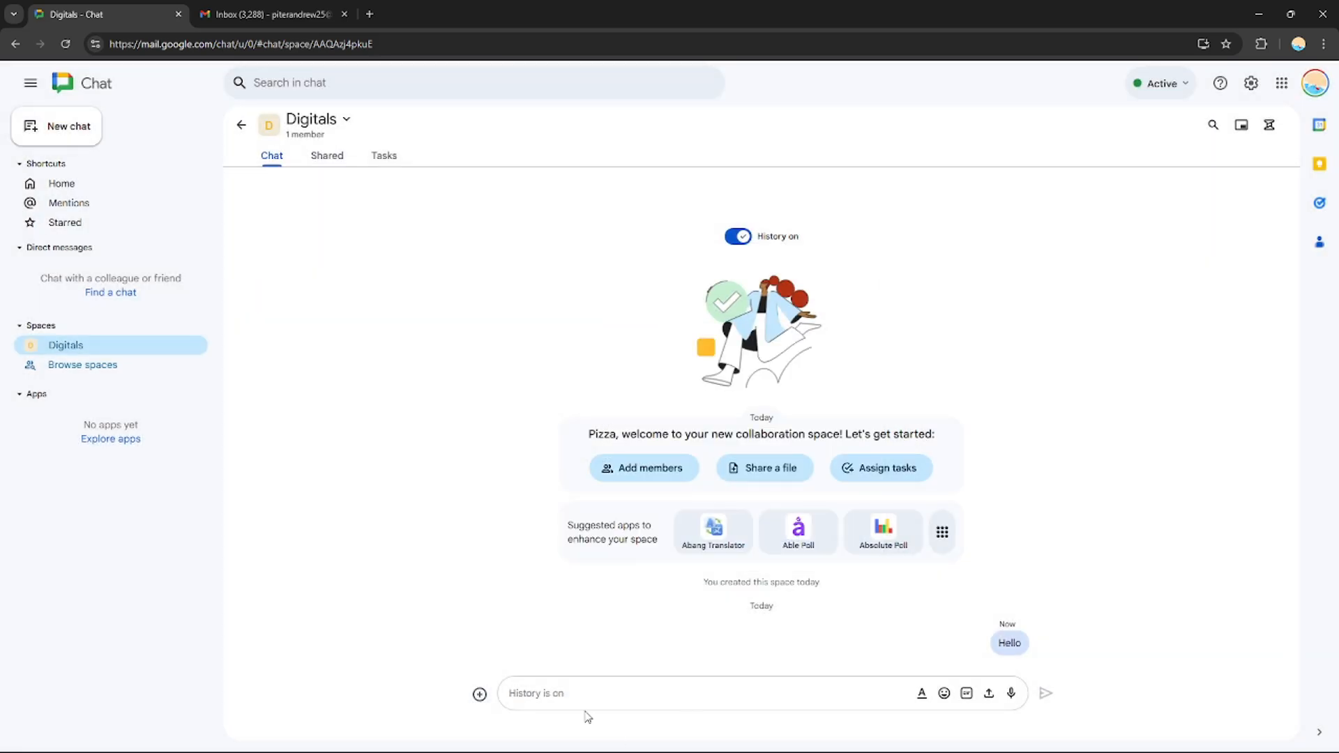
- Send a Google Meet video meeting link as a message in the Digitals space
{"action": "left_click", "coordinate": [480, 694]}
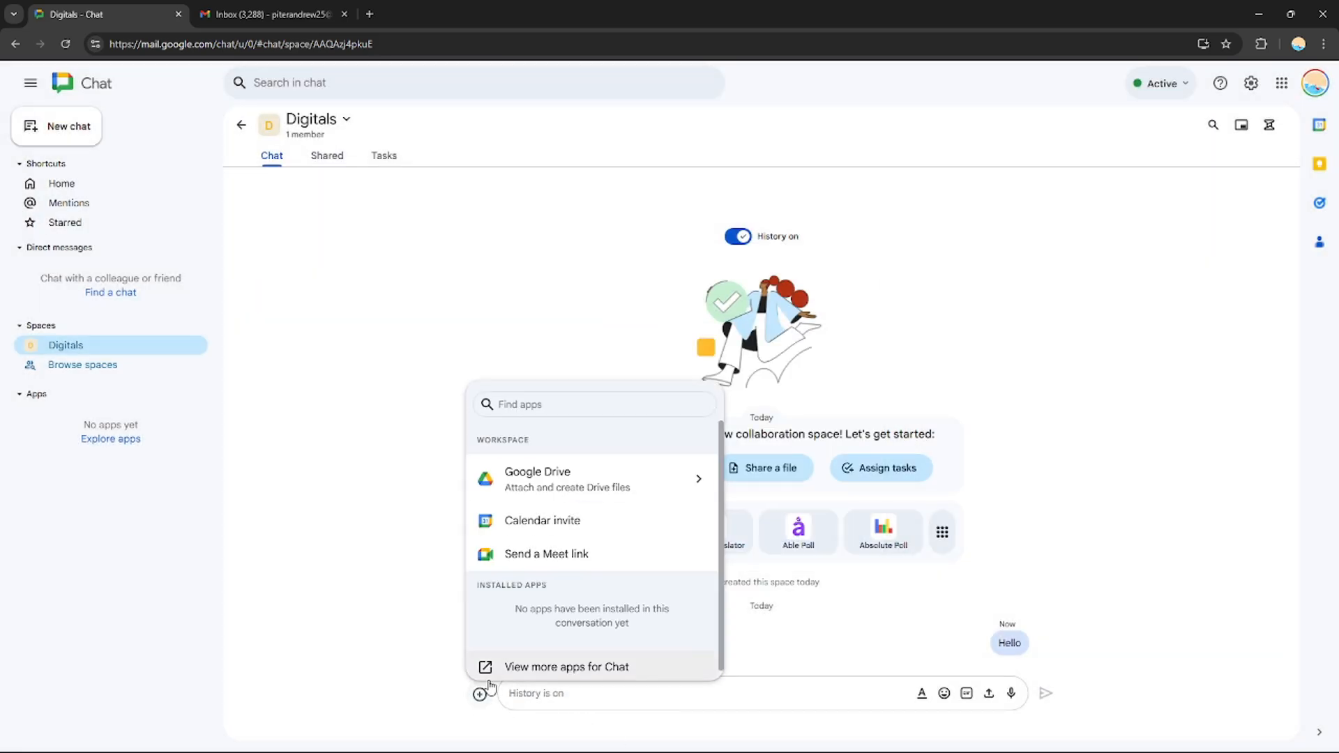
{"action": "left_click", "coordinate": [547, 555]}
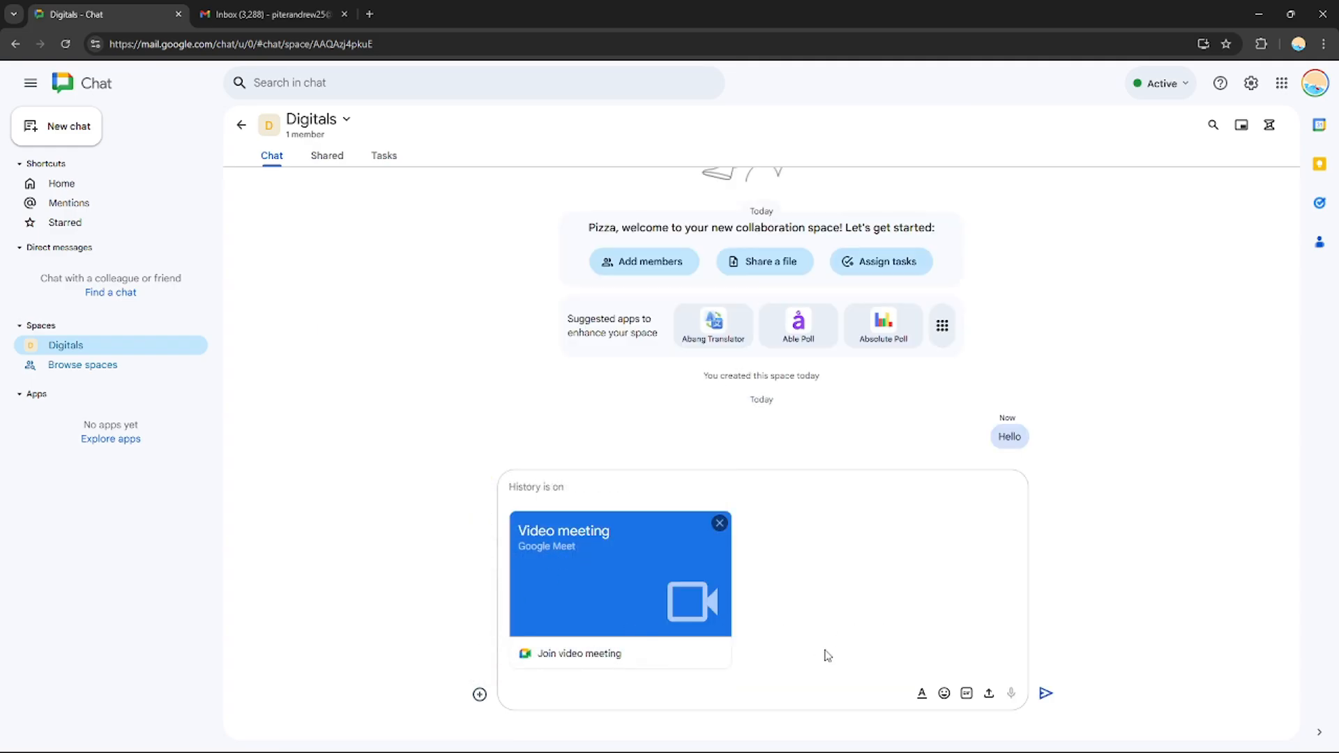
{"action": "key", "text": "Return"}
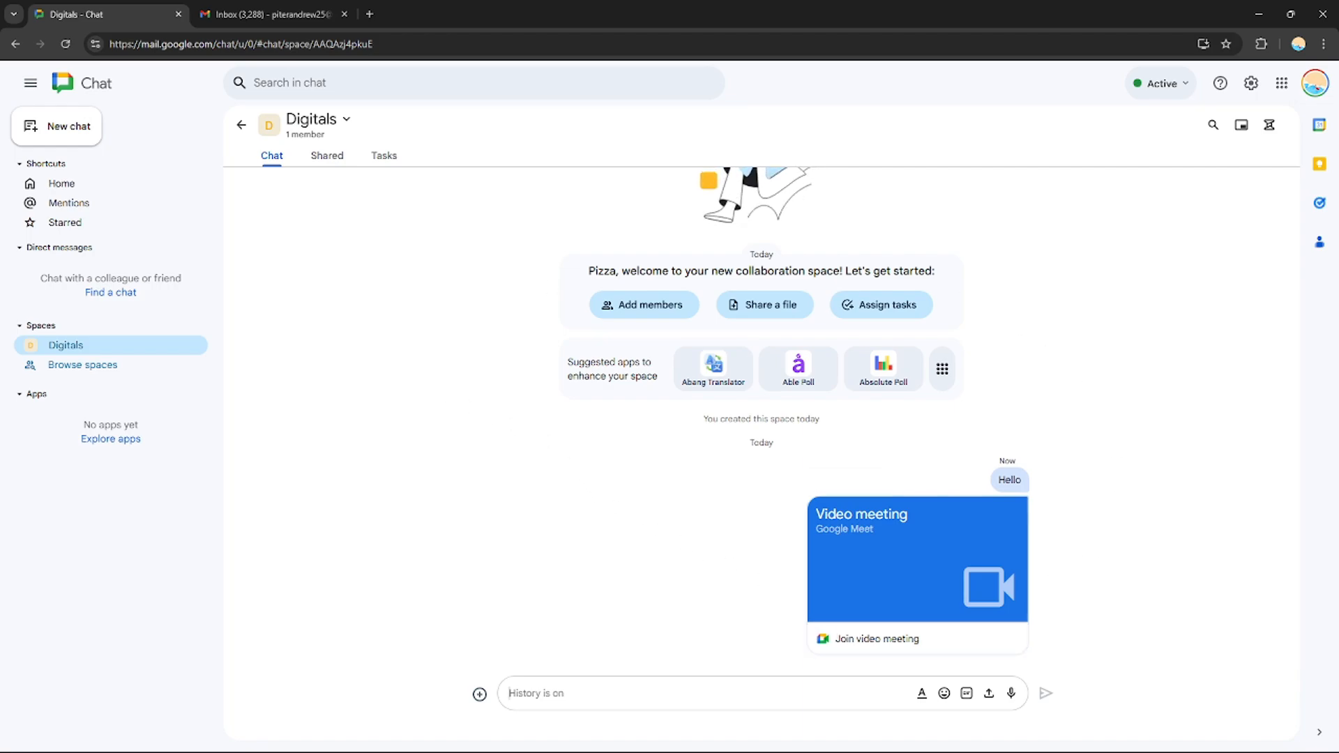
{"action": "scroll", "coordinate": [1302, 397], "scroll_direction": "up", "scroll_amount": 1}
{"action": "scroll", "coordinate": [1301, 418], "scroll_direction": "down", "scroll_amount": 1}
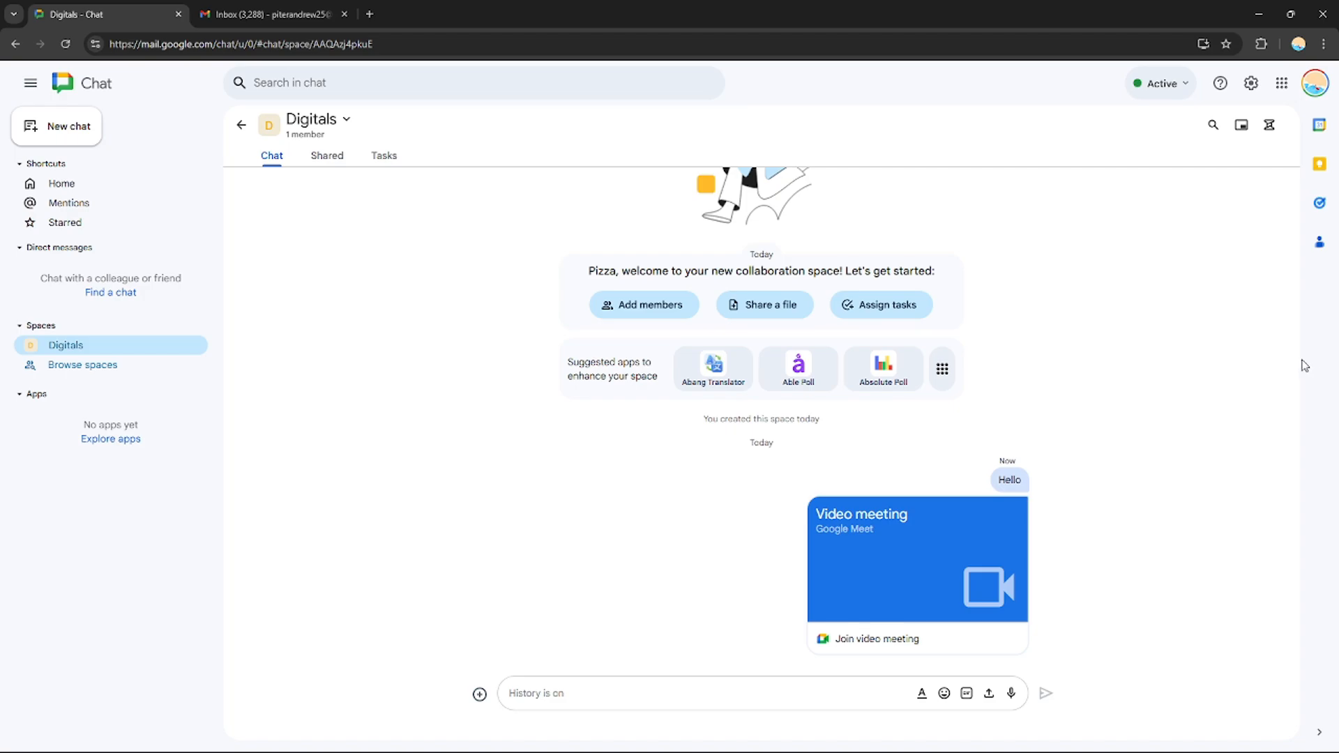
{"action": "left_click_drag", "start_coordinate": [1297, 351], "coordinate": [1297, 417]}
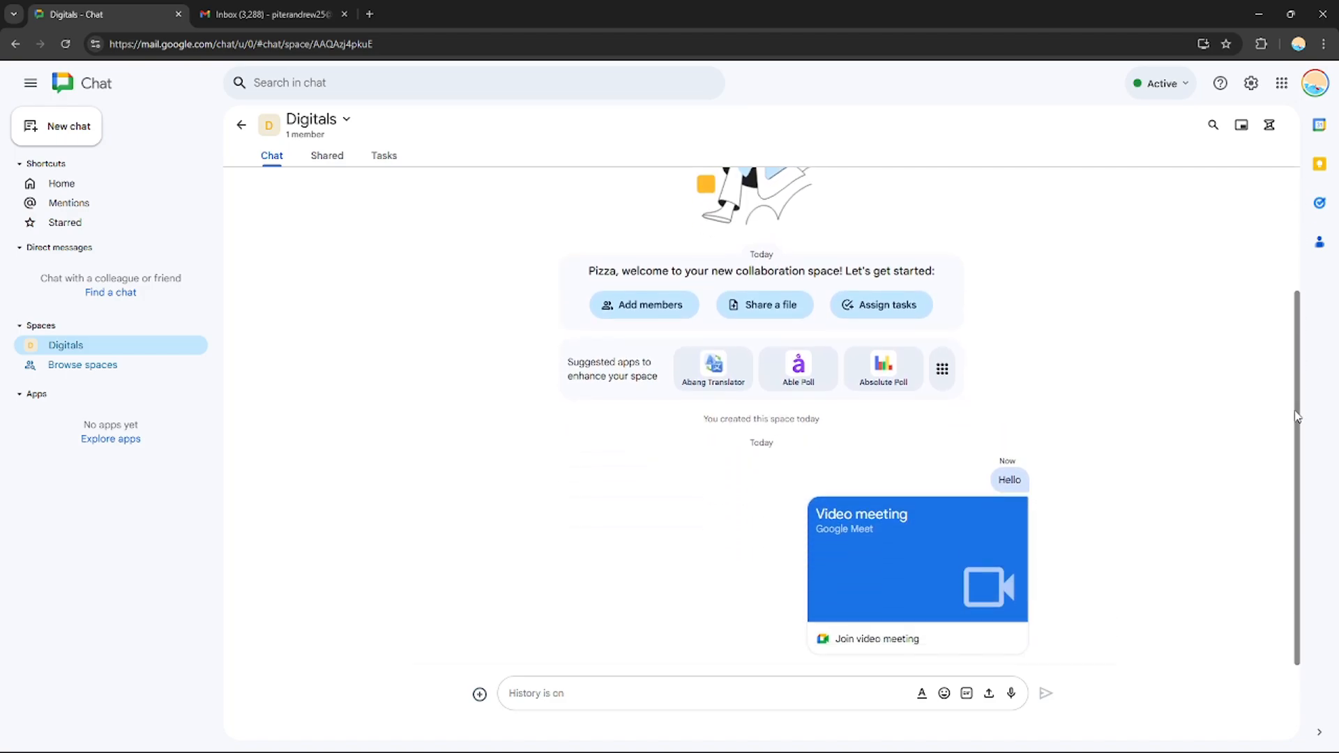
- Search the apps for "poll" and add the Able Poll app to the Digitals space
{"action": "left_click", "coordinate": [480, 694]}
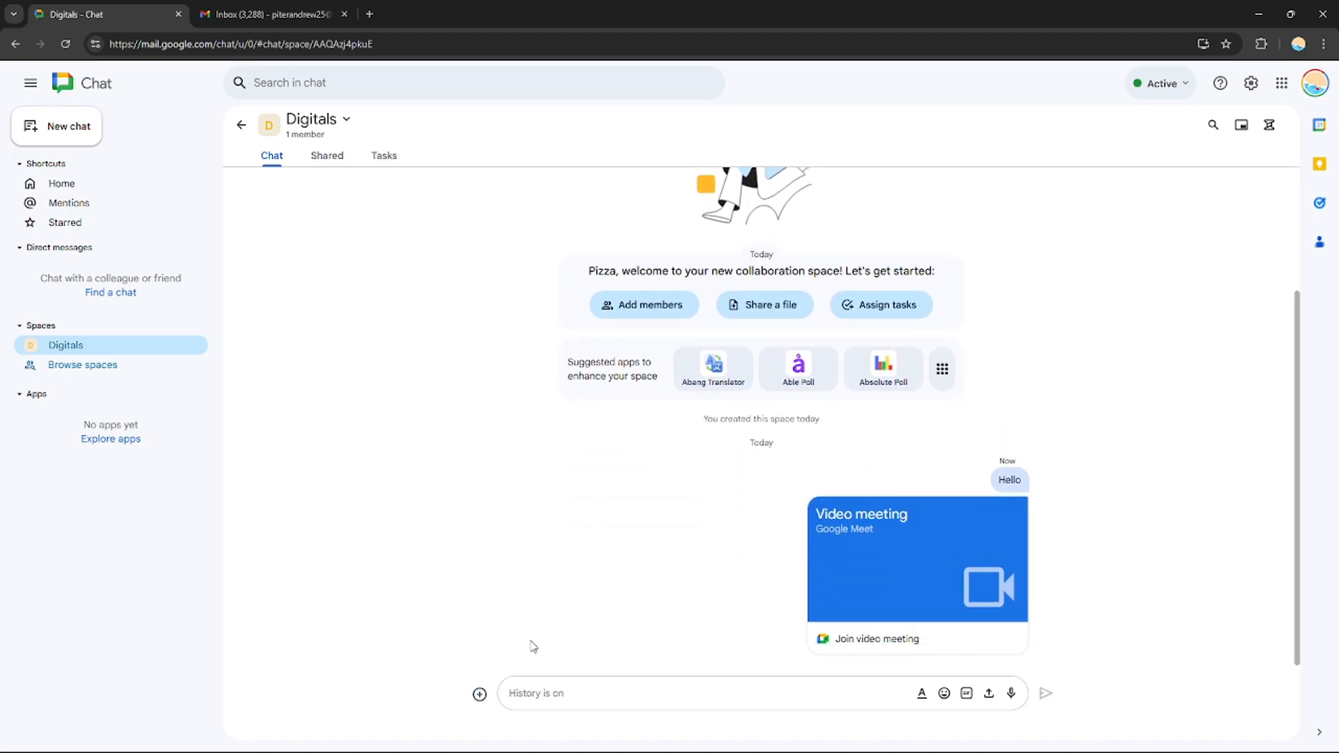
{"action": "type", "text": "poo"}
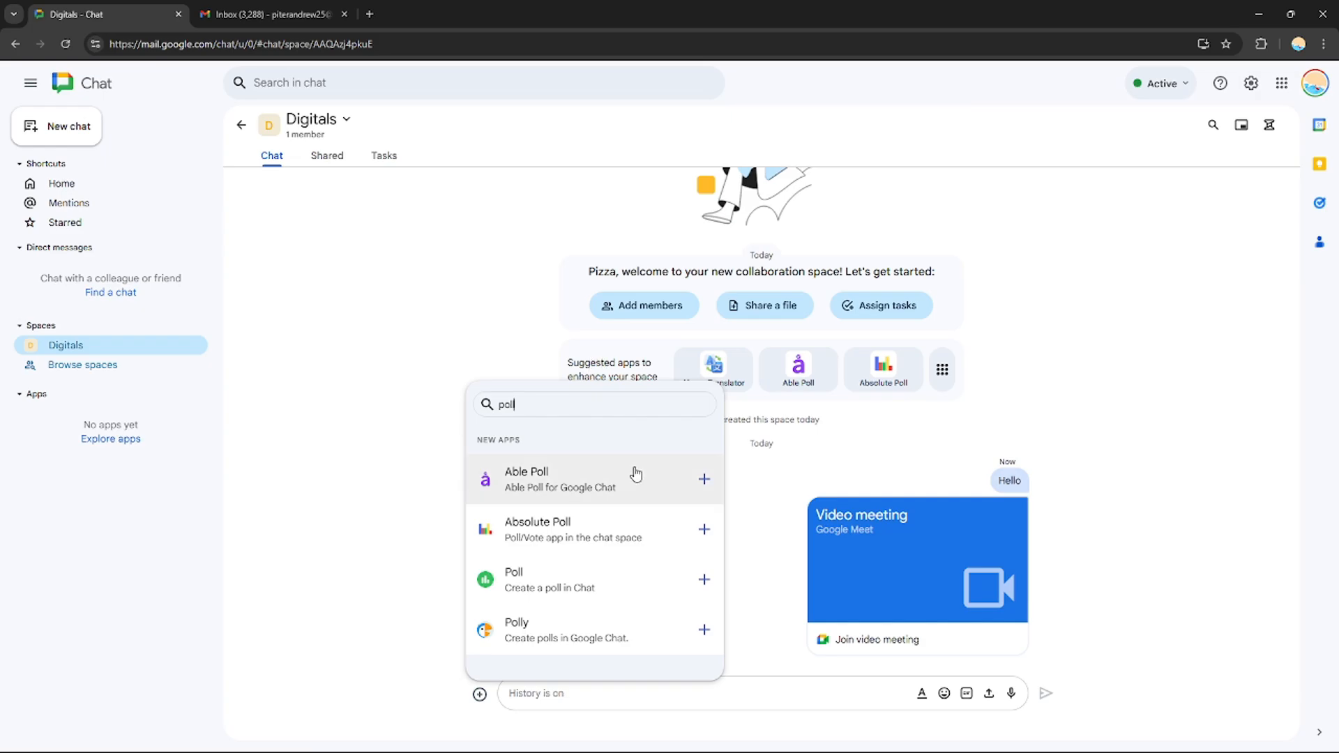
{"action": "left_click", "coordinate": [703, 481]}
{"action": "left_click", "coordinate": [788, 480]}
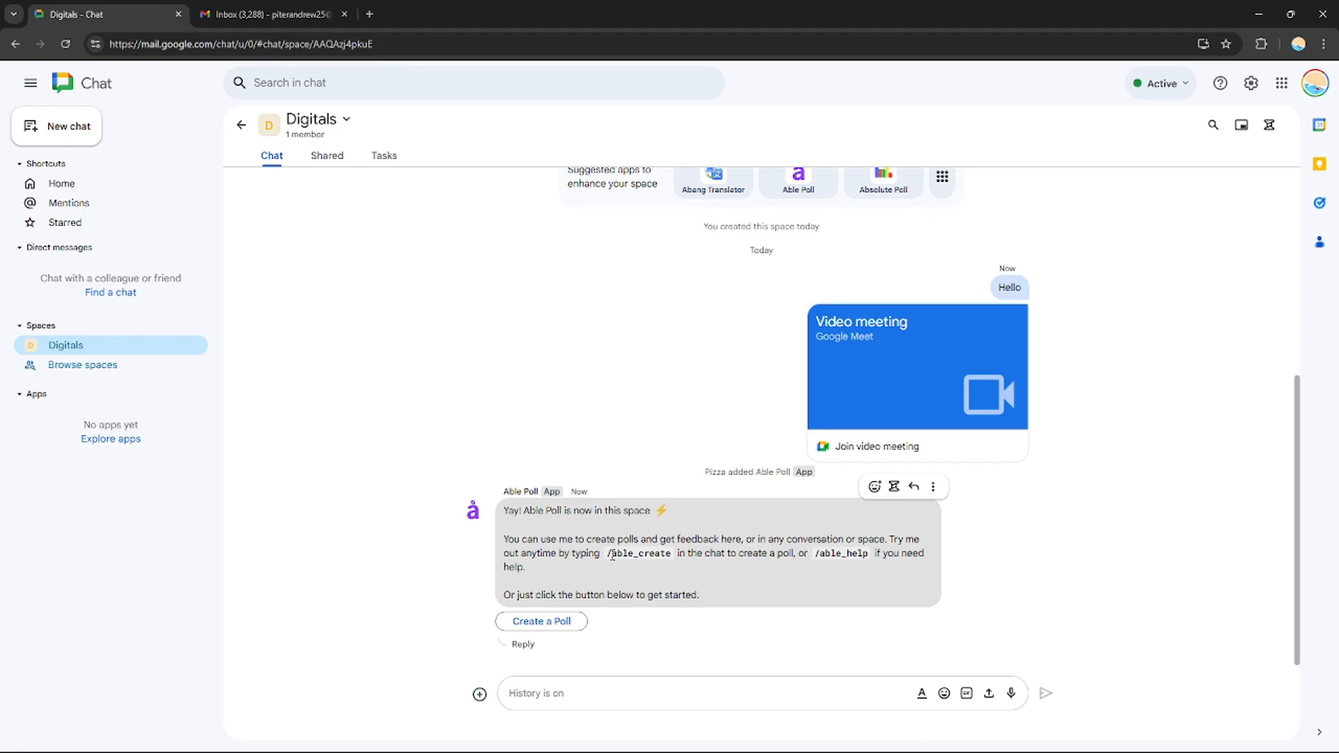
- Look over Able Poll's /able_create command and its poll creation form, closing the form without creating a poll
{"action": "left_click_drag", "start_coordinate": [612, 555], "coordinate": [674, 560]}
{"action": "left_click", "coordinate": [678, 579]}
{"action": "left_click", "coordinate": [568, 622]}
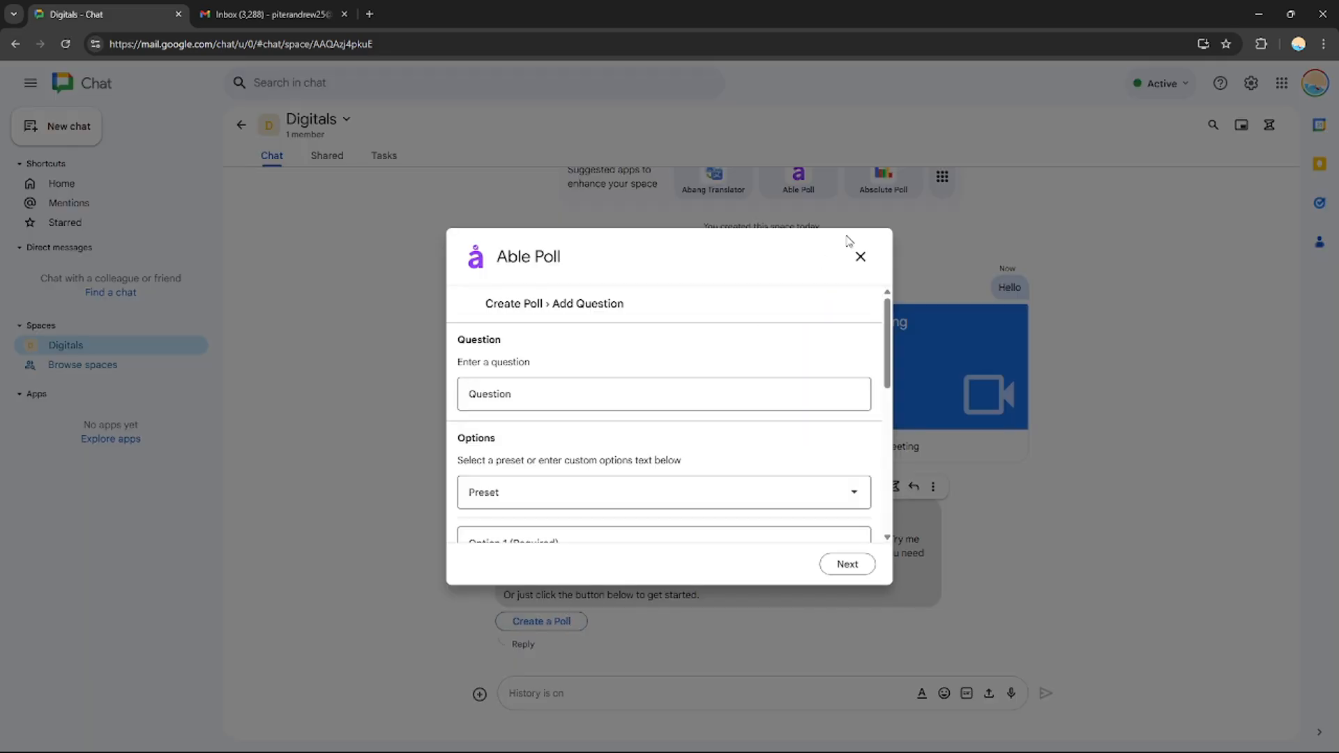
{"action": "left_click_drag", "start_coordinate": [887, 375], "coordinate": [893, 335]}
{"action": "left_click", "coordinate": [860, 257]}
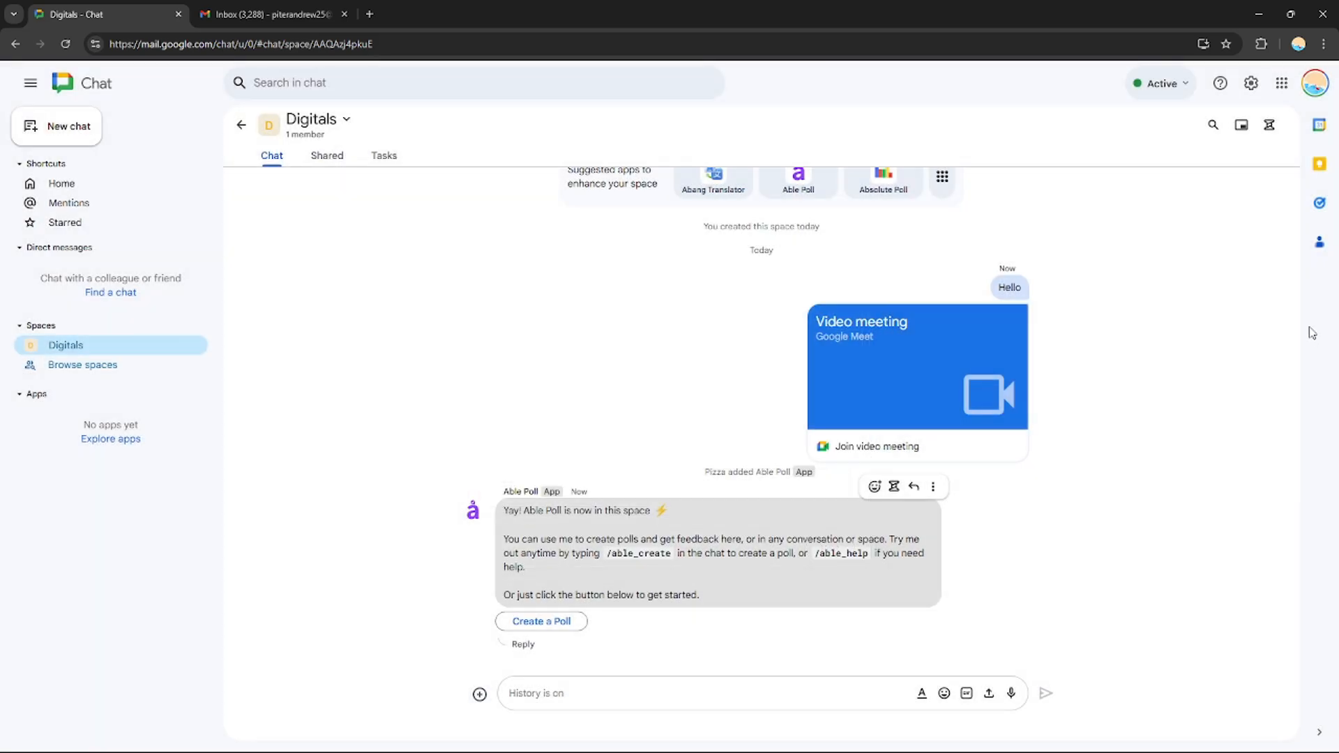
{"action": "left_click_drag", "start_coordinate": [1293, 466], "coordinate": [1246, 669]}
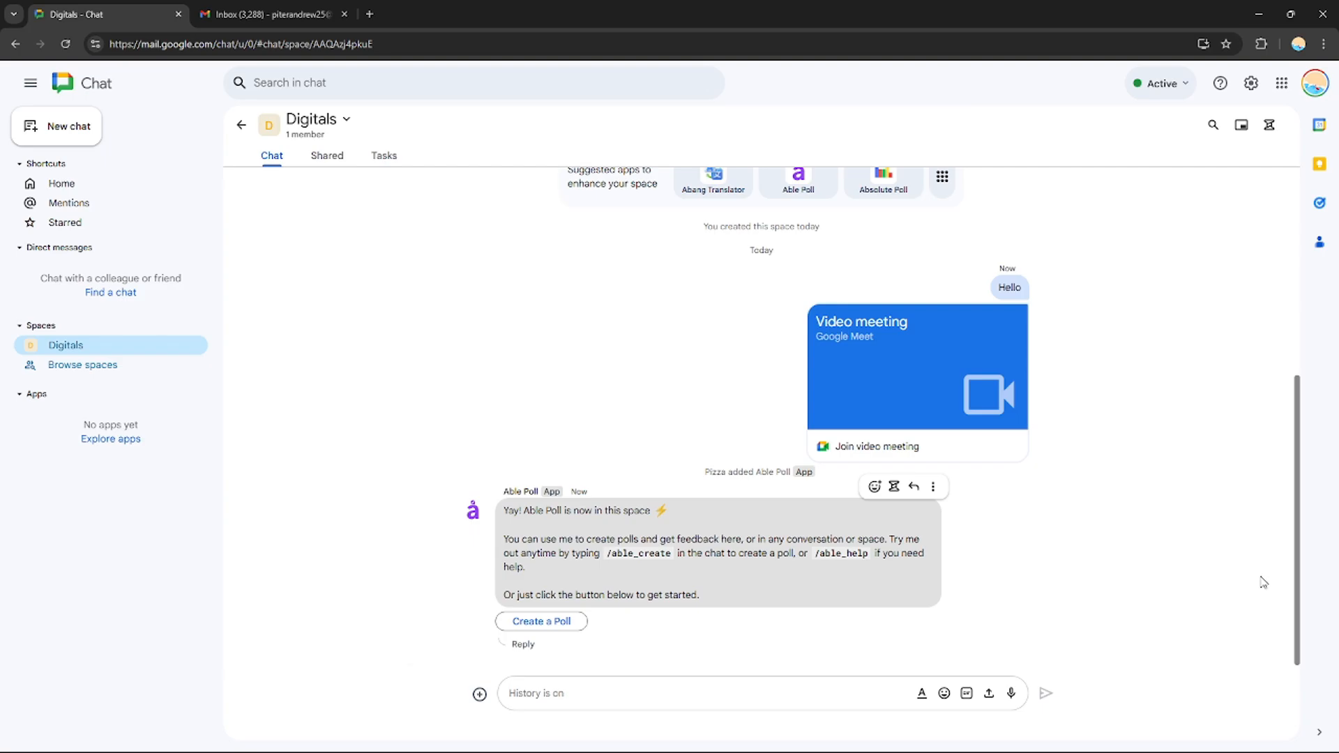
{"action": "scroll", "coordinate": [1297, 488], "scroll_direction": "up", "scroll_amount": 4}
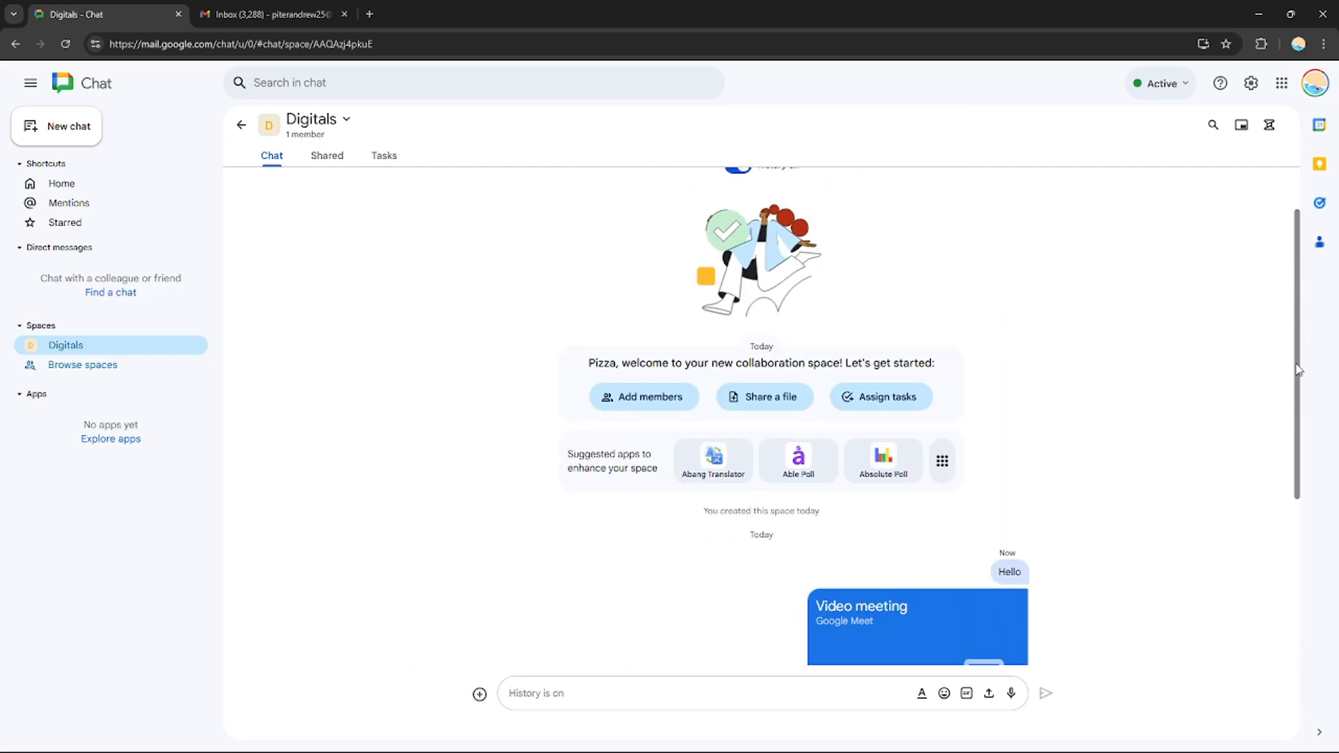
{"action": "scroll", "coordinate": [1308, 437], "scroll_direction": "down", "scroll_amount": 3}
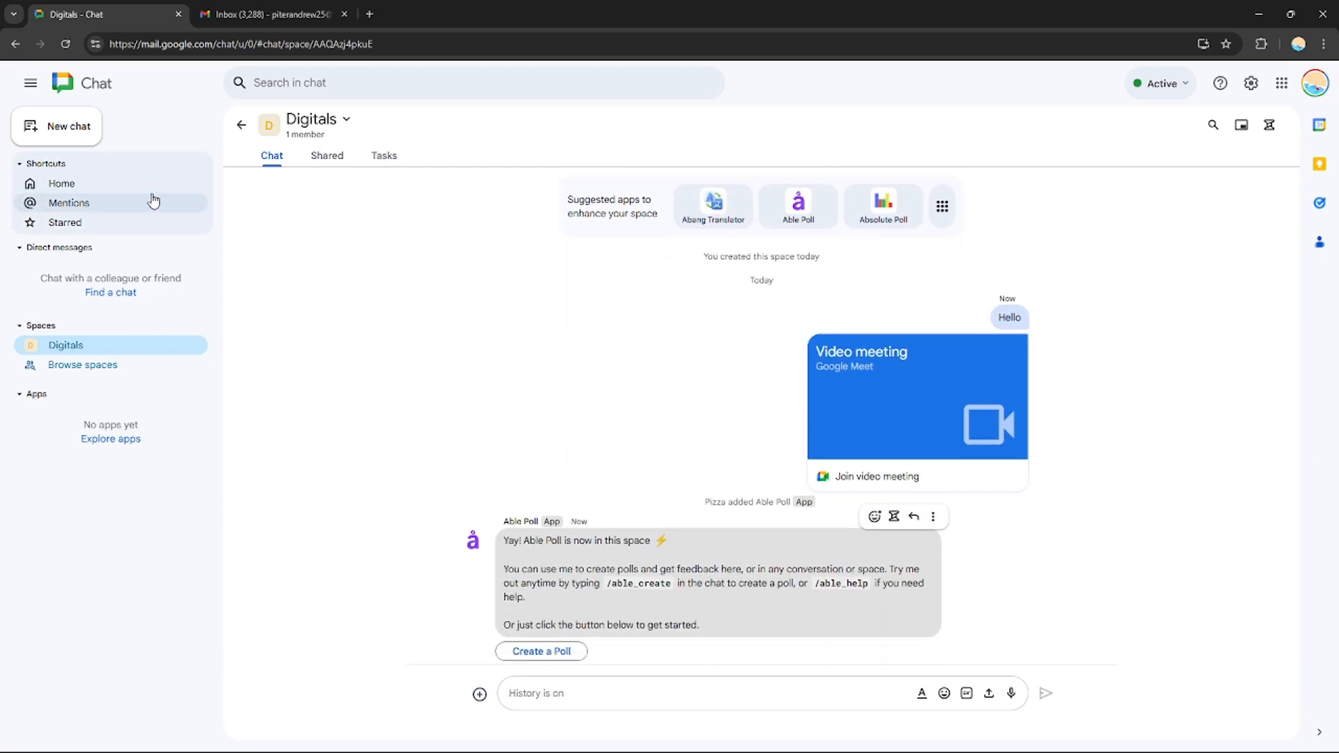
- Share the recent Drive video "Squarespcae email.mp4" as a message in the Digitals space
{"action": "left_click", "coordinate": [332, 158]}
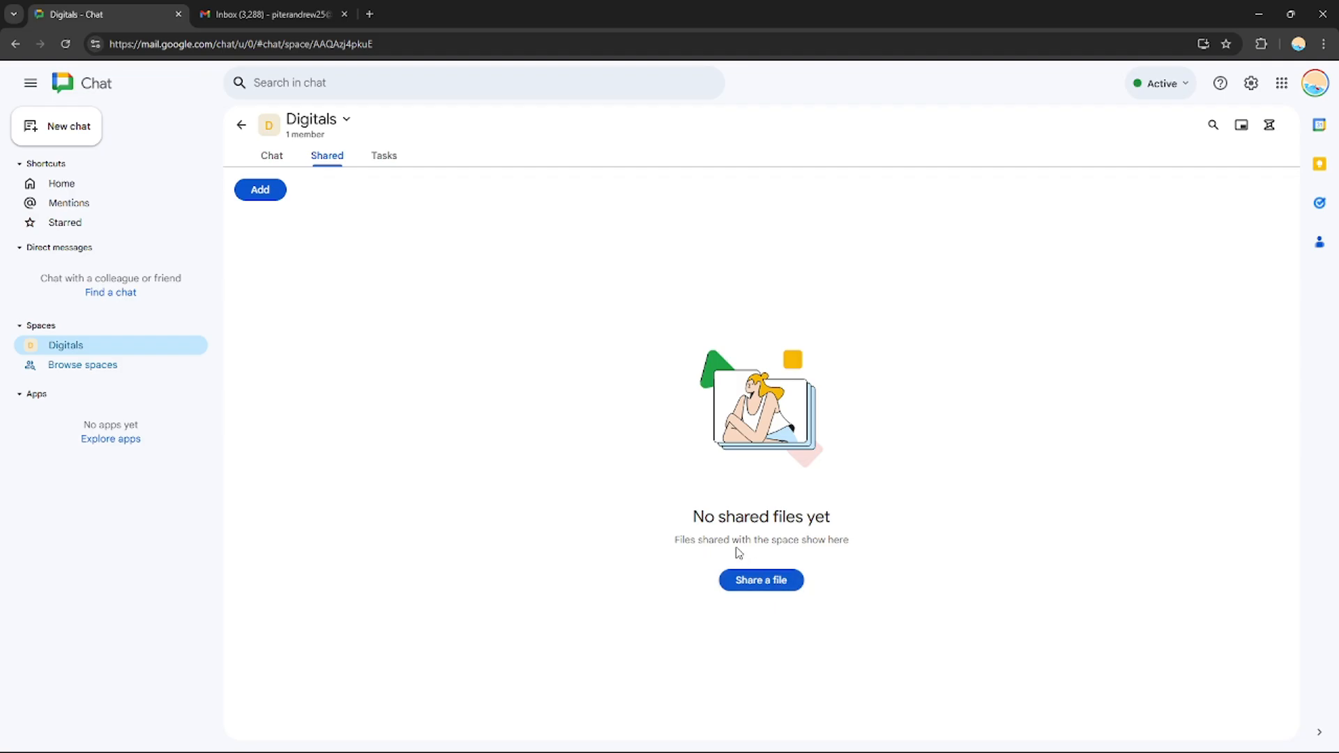
{"action": "left_click", "coordinate": [761, 582]}
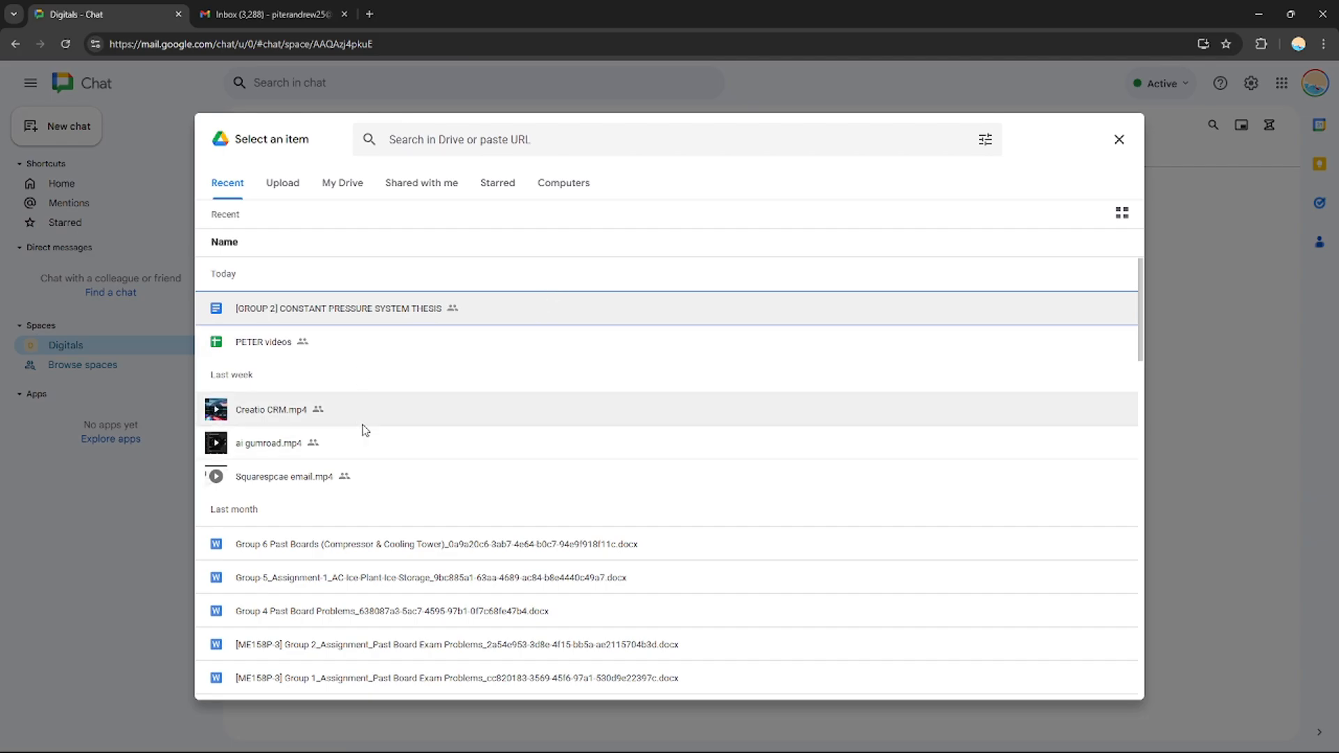
{"action": "double_click", "coordinate": [320, 485]}
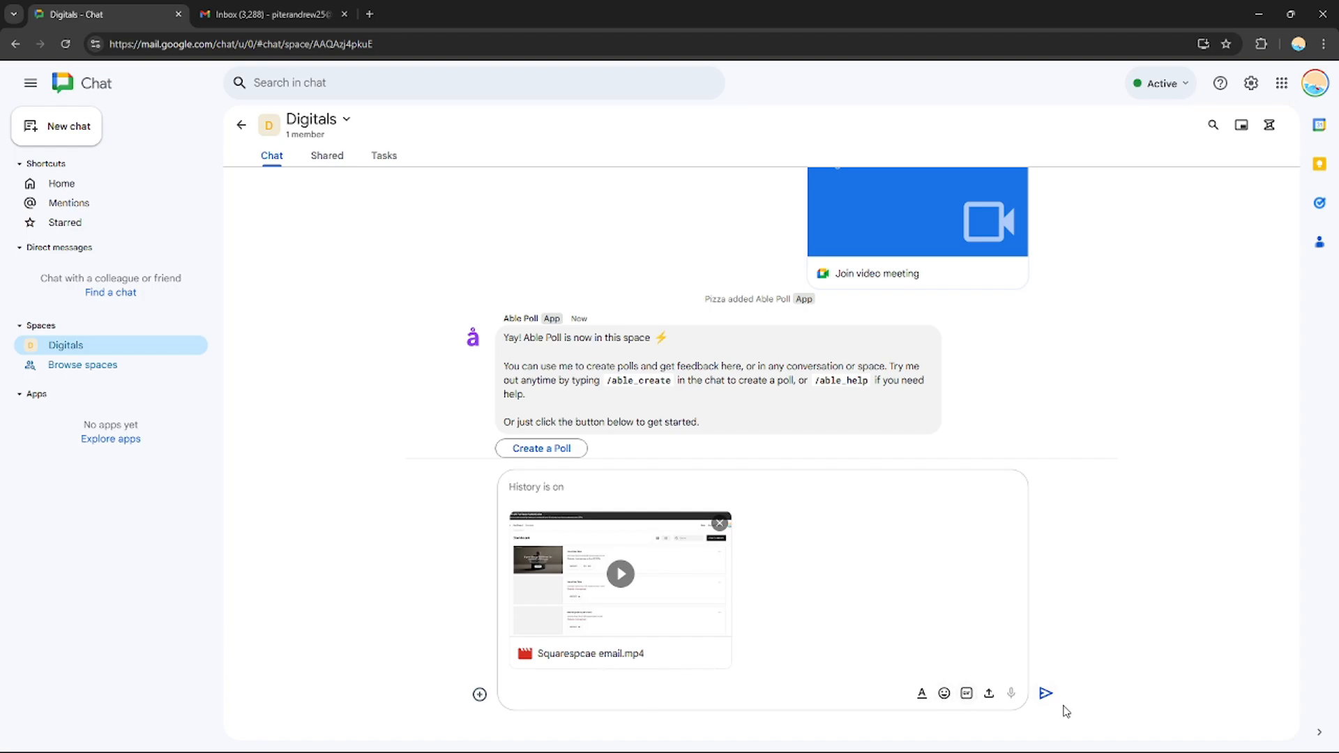
{"action": "left_click", "coordinate": [1045, 694]}
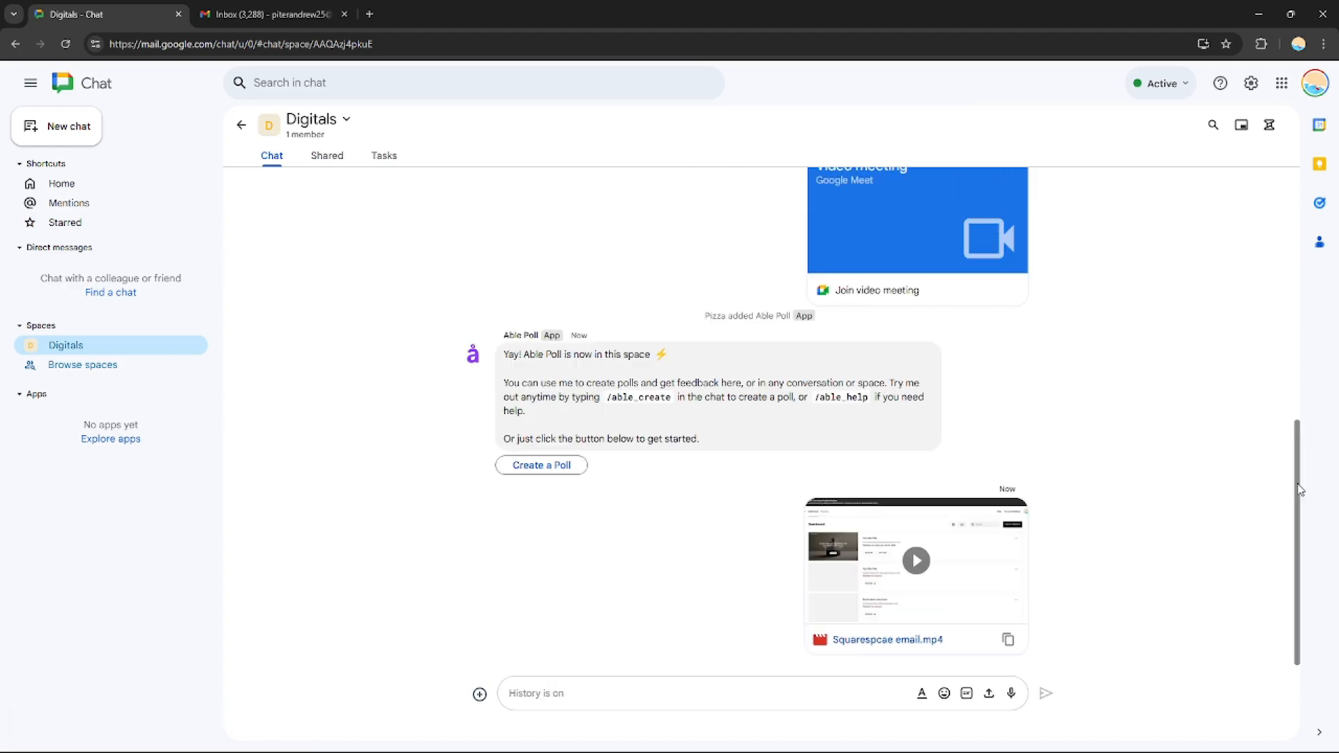
{"action": "left_click_drag", "start_coordinate": [1299, 488], "coordinate": [1308, 525]}
{"action": "left_click_drag", "start_coordinate": [1302, 551], "coordinate": [1302, 244]}
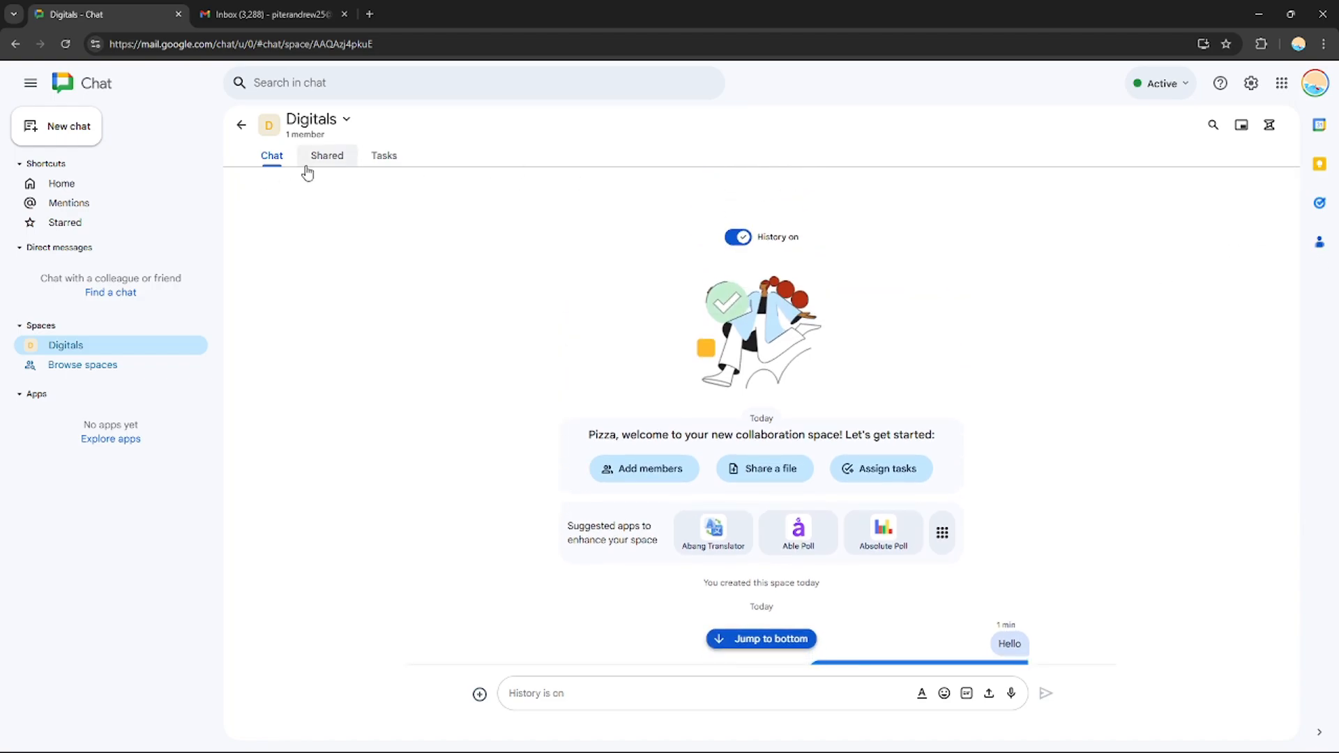
- View the Digitals space's task list, compare it with Google Tasks in Gmail, and return to Chat
{"action": "left_click", "coordinate": [388, 165]}
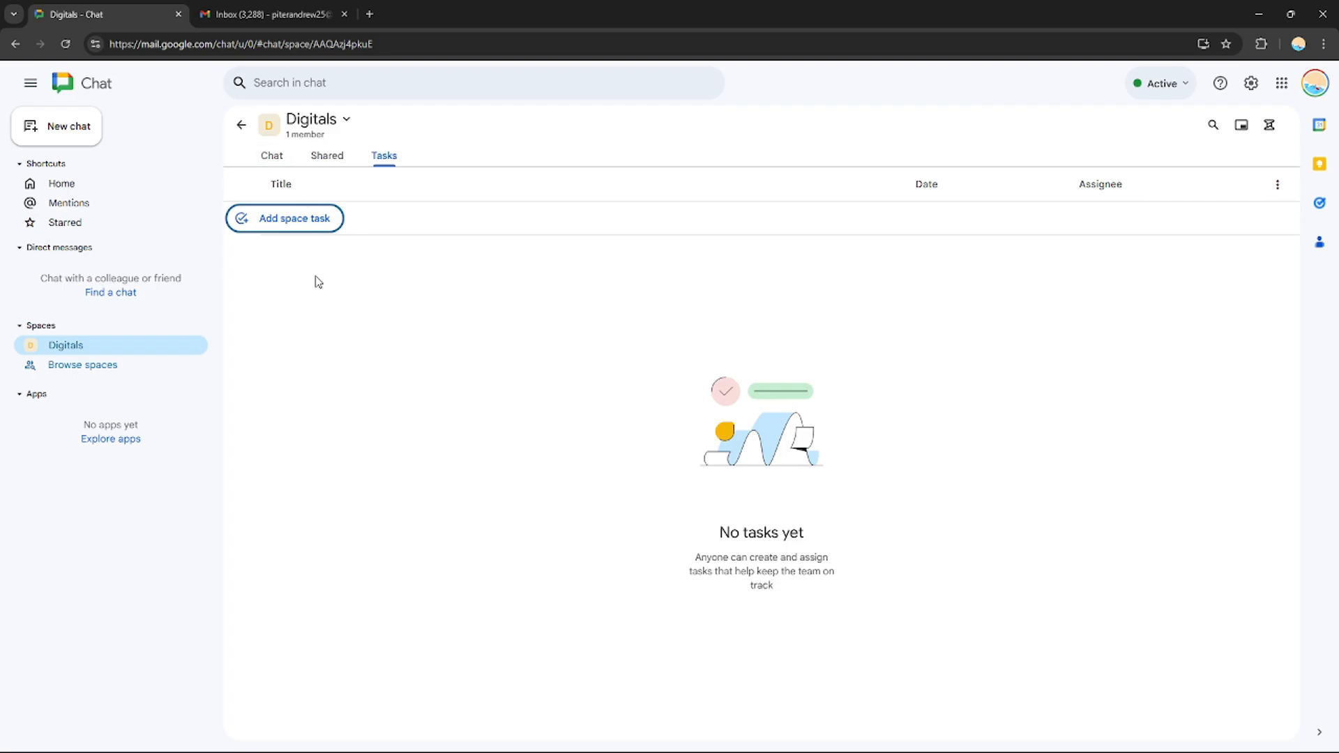
{"action": "left_click", "coordinate": [241, 12]}
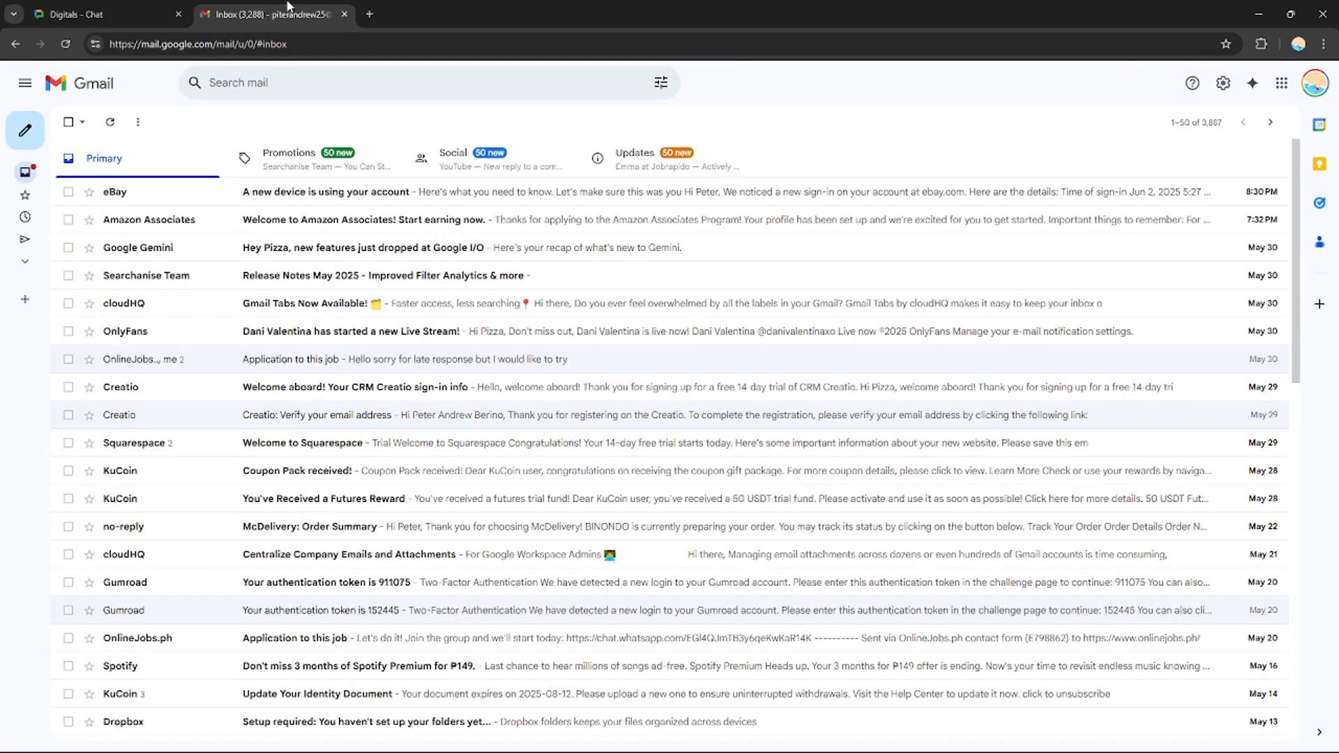
{"action": "left_click", "coordinate": [1319, 205]}
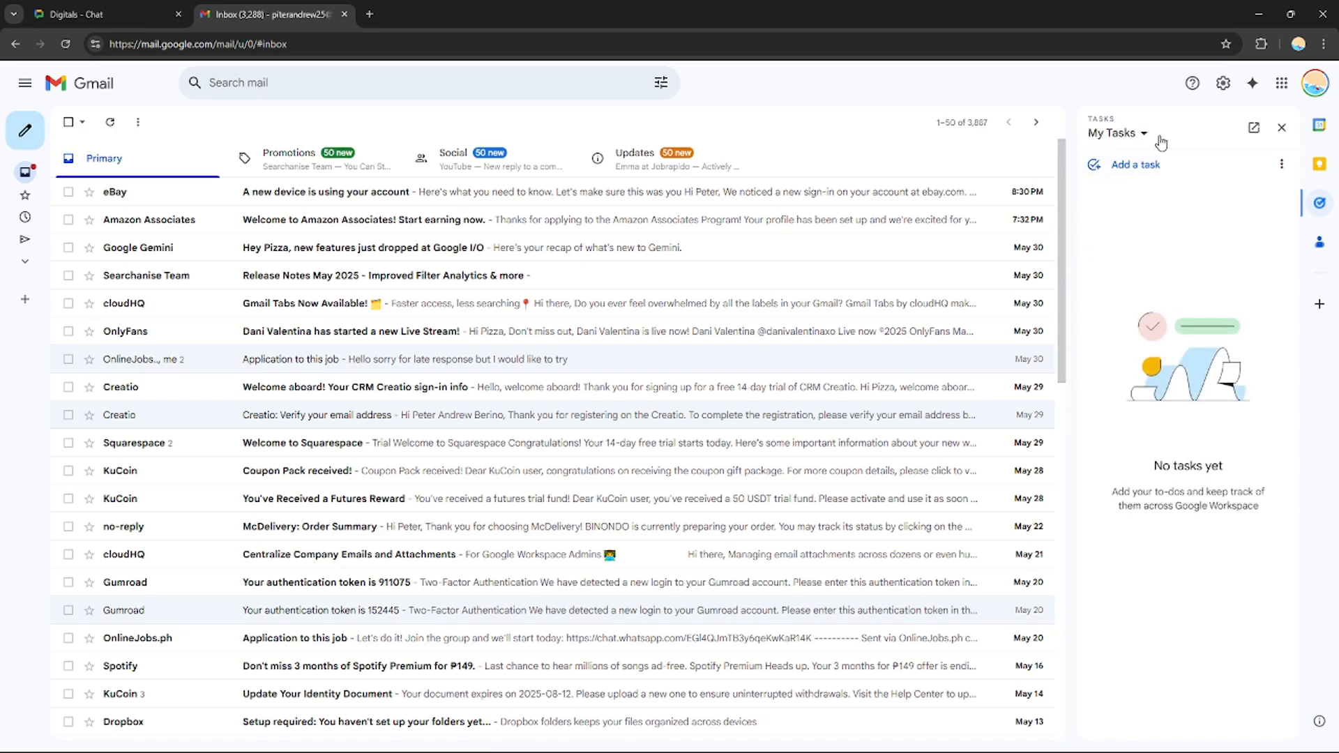
{"action": "left_click", "coordinate": [104, 13]}
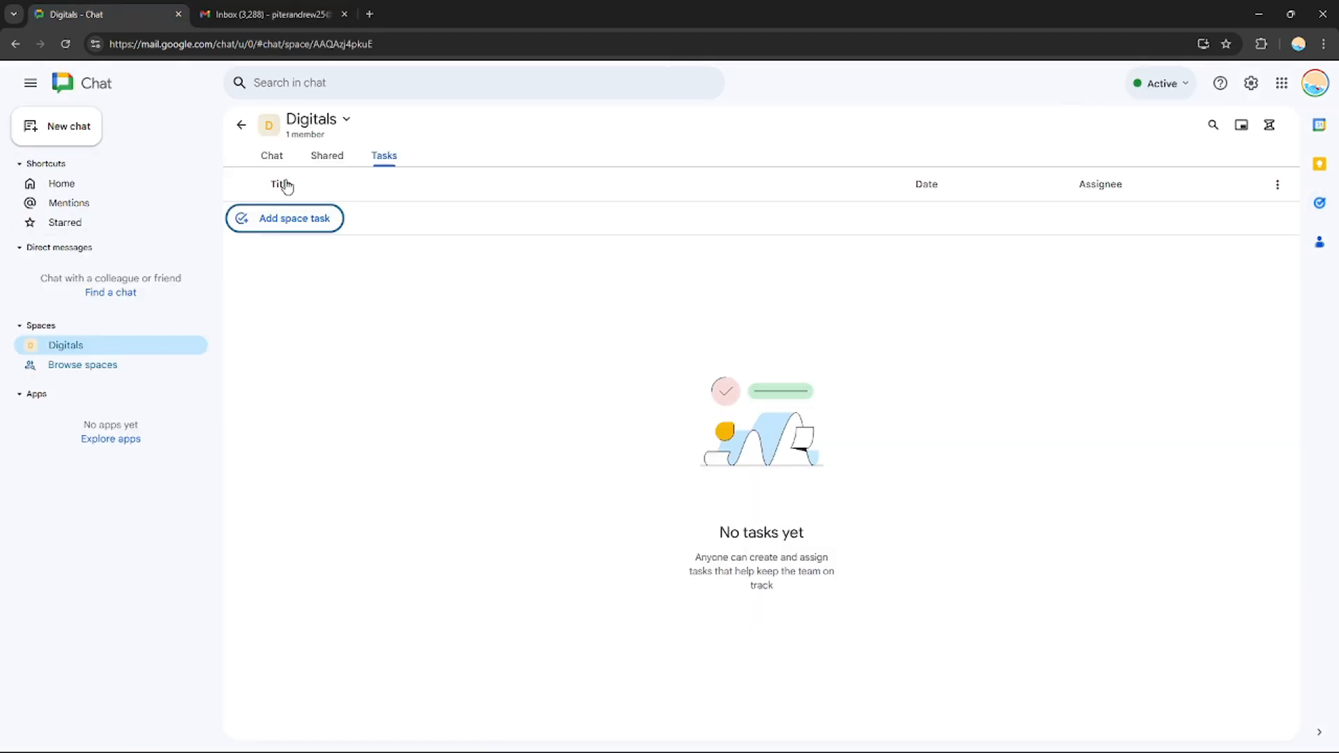
- Draft a space task titled "Make a video/edit a video" with the date Friday, June 6
{"action": "left_click", "coordinate": [300, 225]}
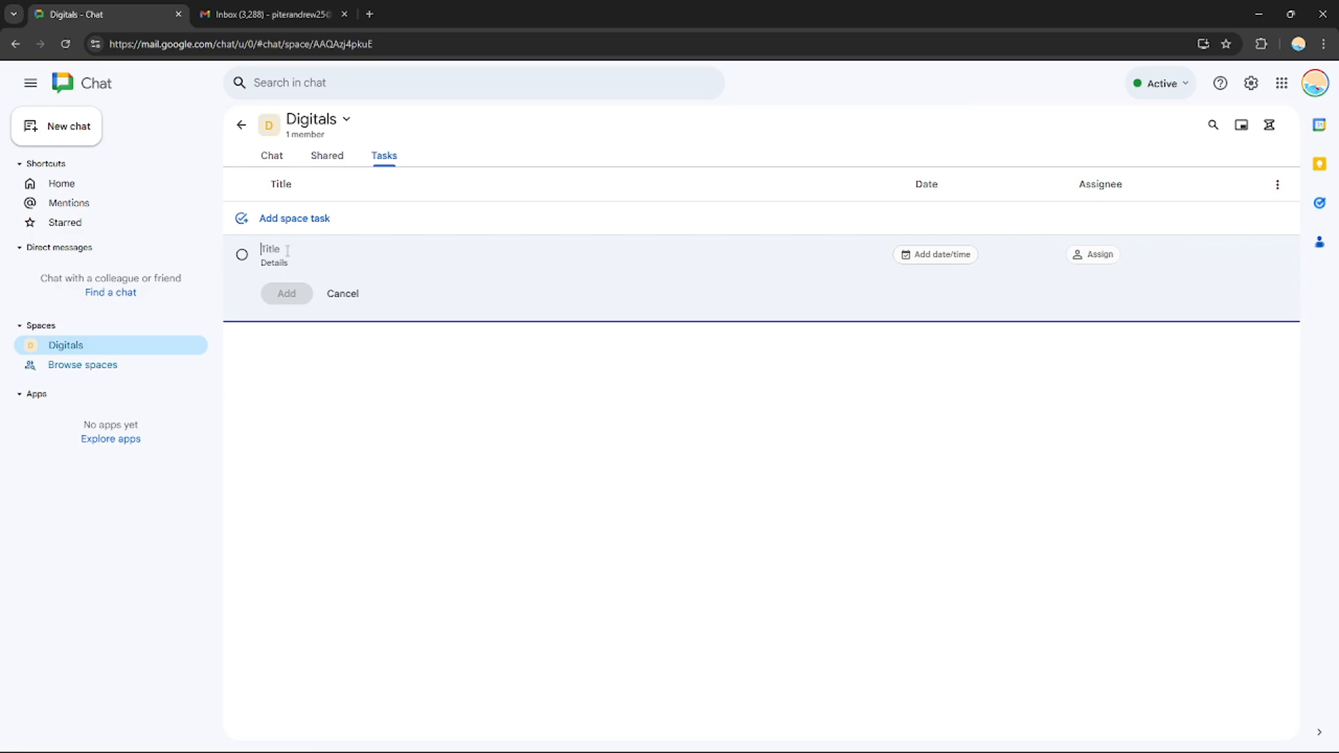
{"action": "type", "text": "MM"}
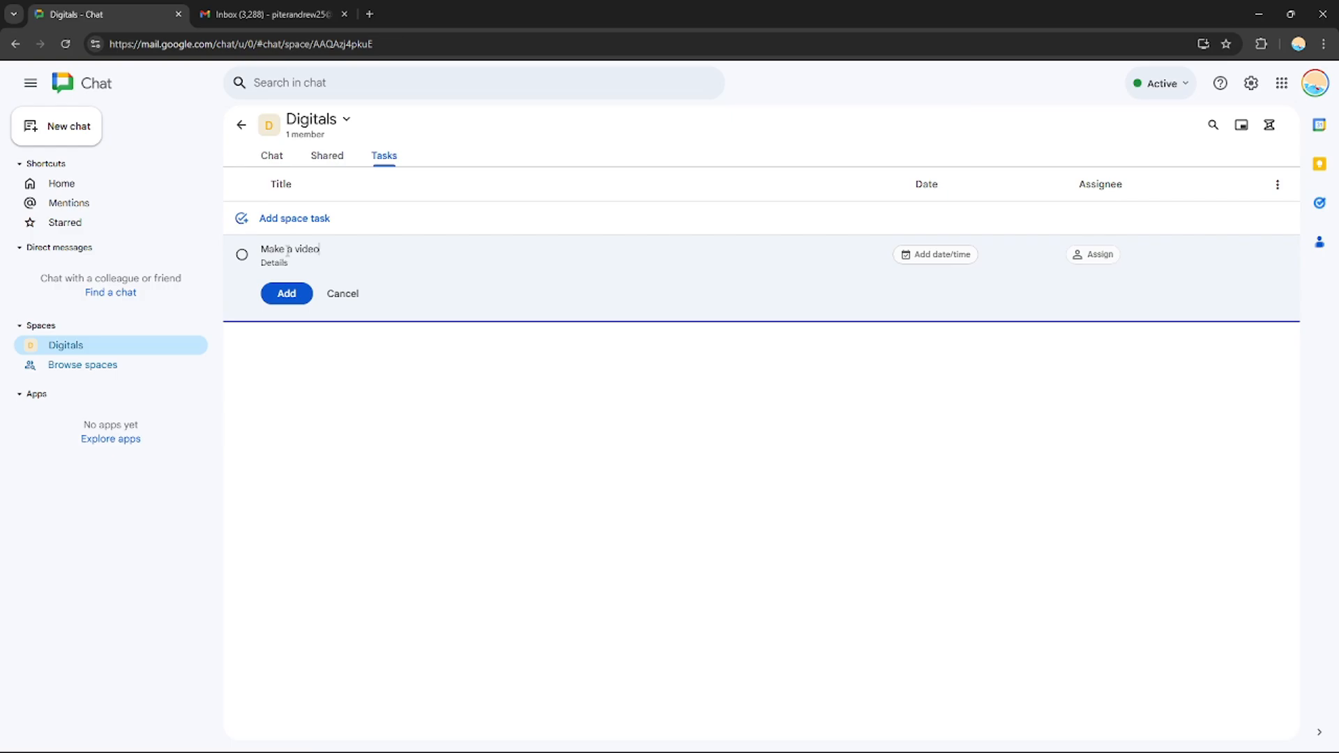
{"action": "type", "text": " a video"}
{"action": "left_click", "coordinate": [931, 255]}
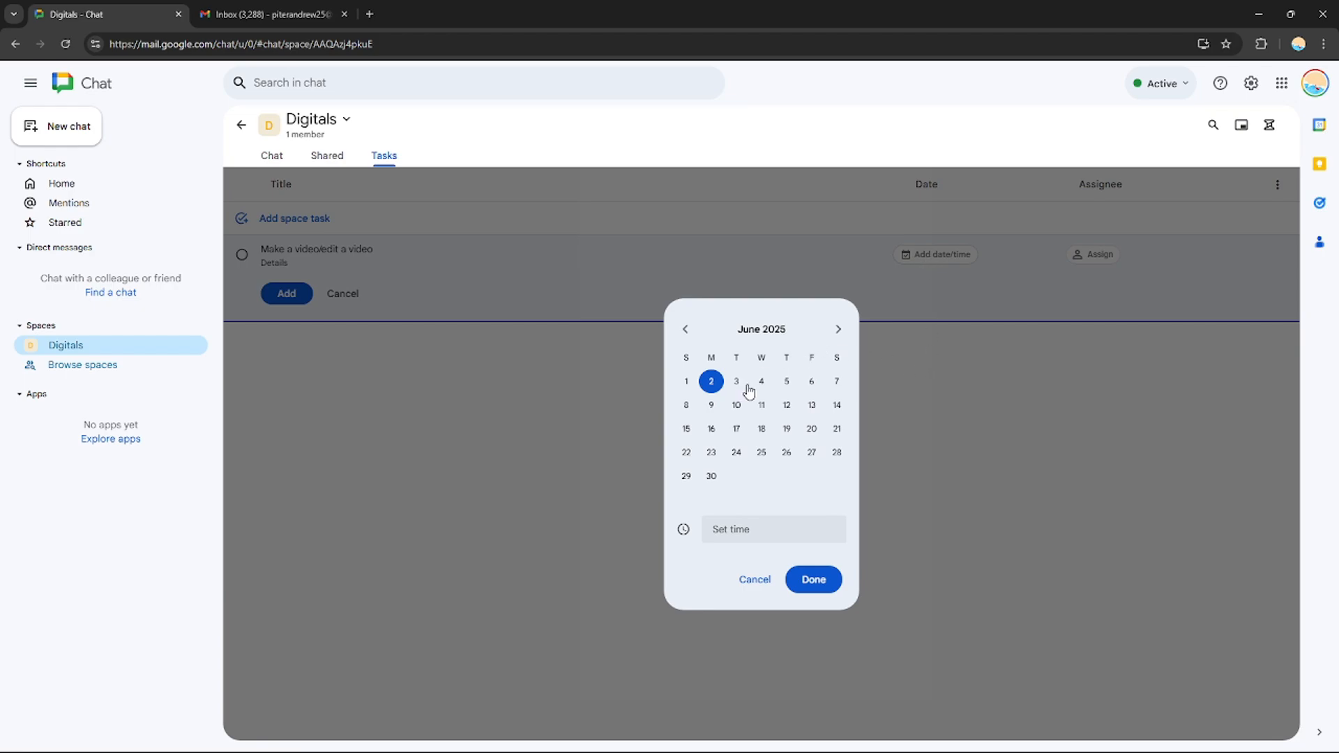
{"action": "left_click", "coordinate": [809, 382]}
{"action": "left_click", "coordinate": [813, 580]}
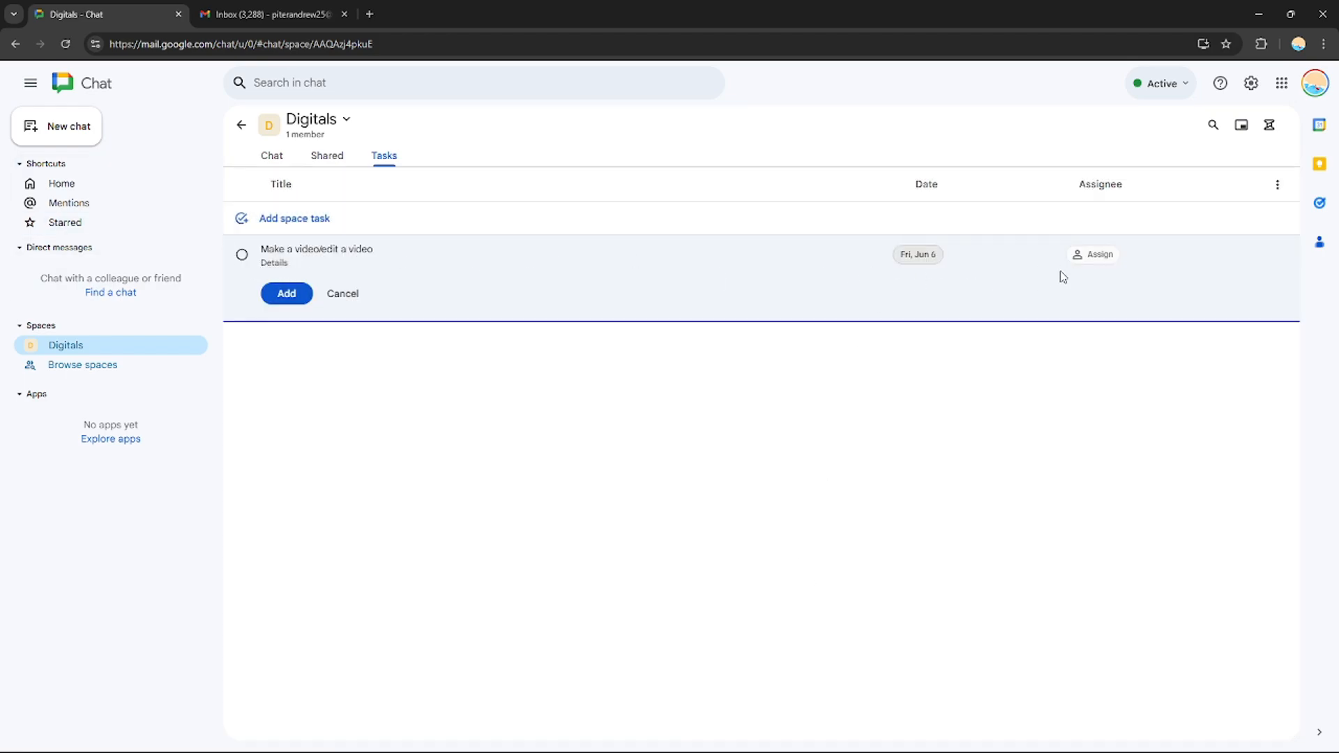
- Check the drafted task's assignee search and add the task to the Digitals space without an assignee
{"action": "left_click", "coordinate": [1107, 256]}
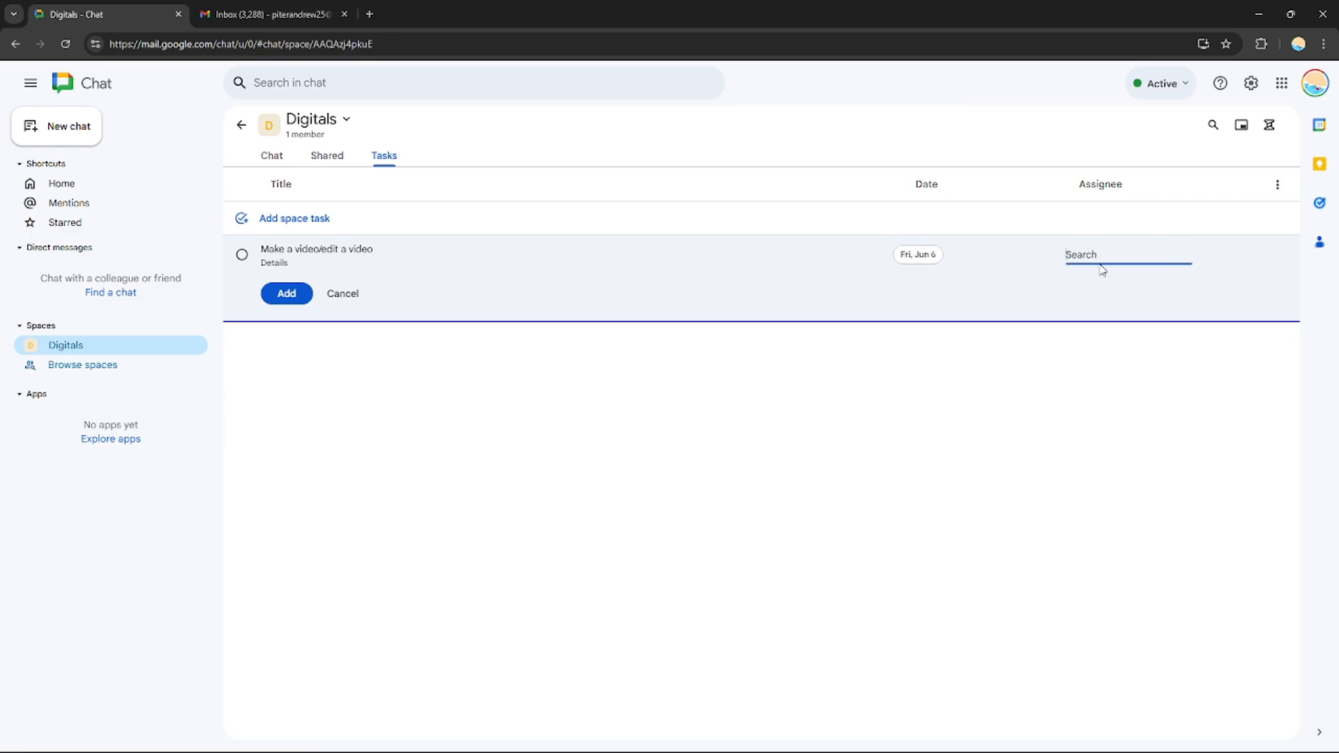
{"action": "left_click", "coordinate": [1314, 83]}
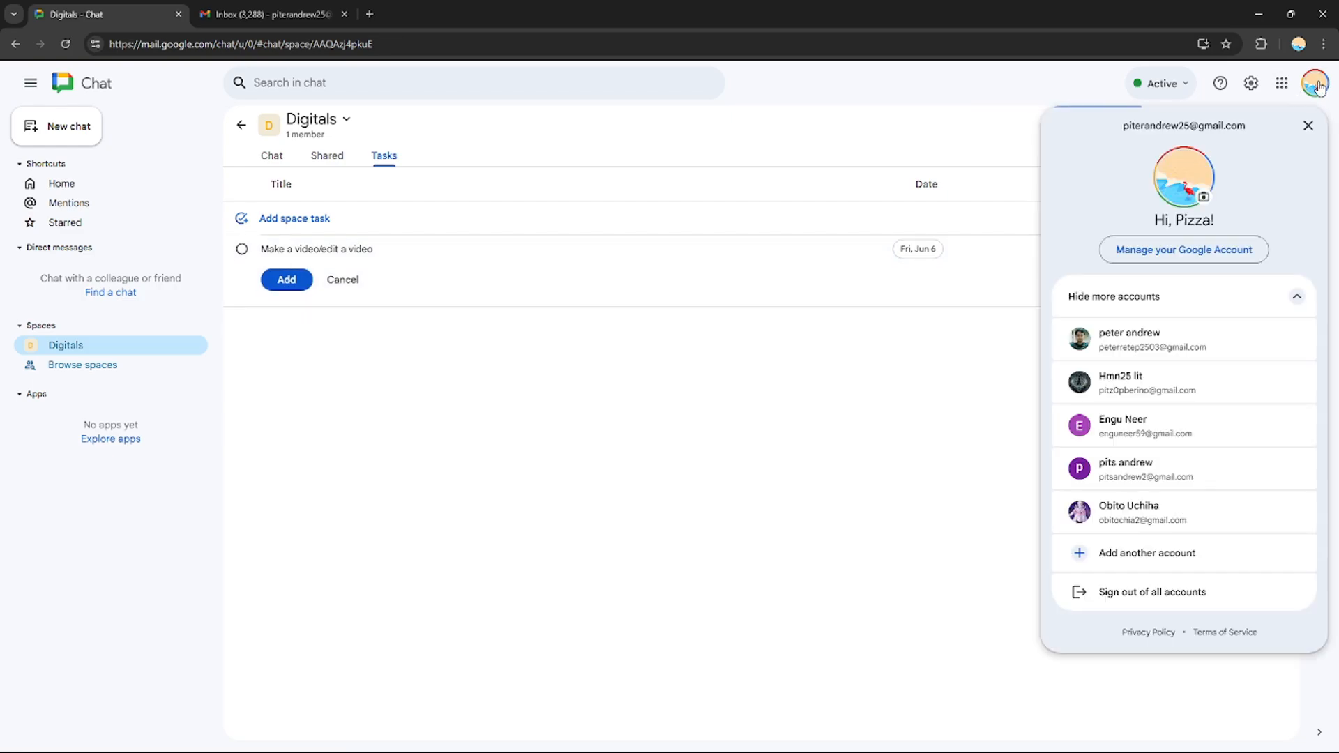
{"action": "left_click", "coordinate": [1314, 83]}
{"action": "left_click", "coordinate": [1106, 254]}
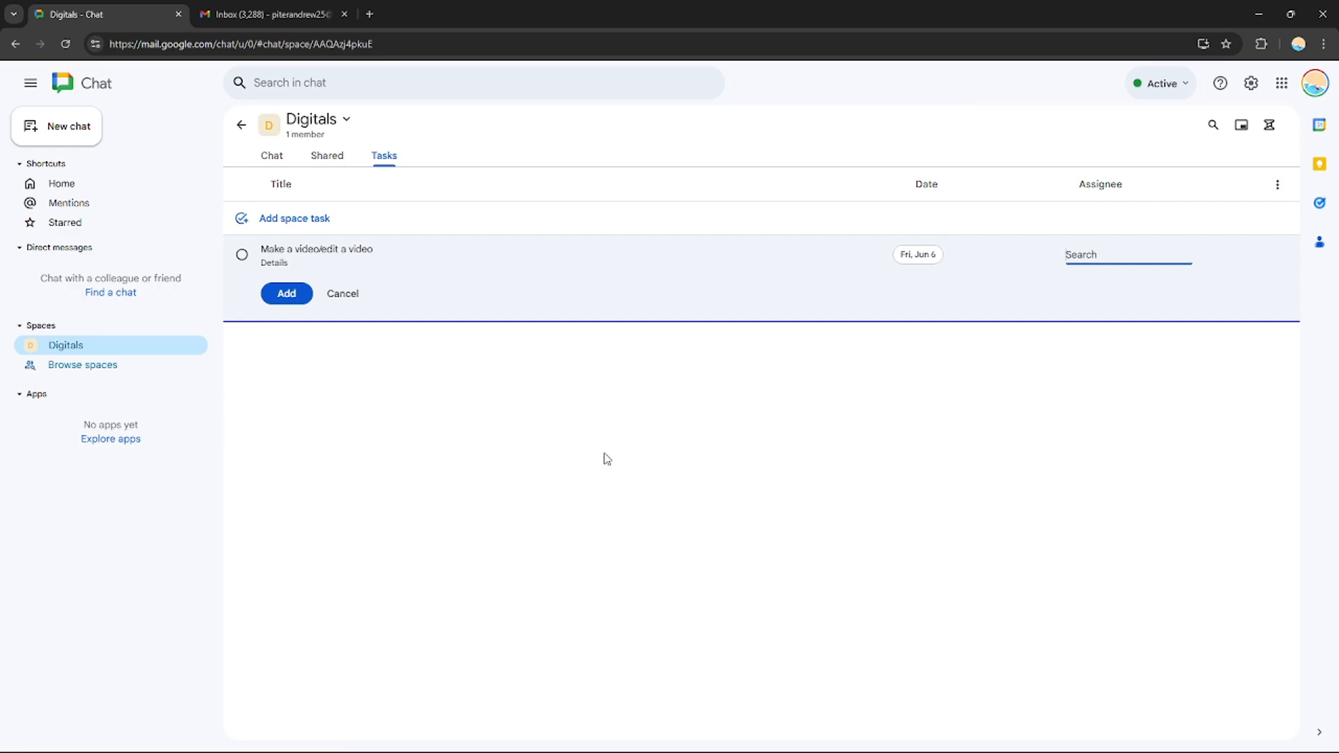
{"action": "left_click", "coordinate": [670, 431]}
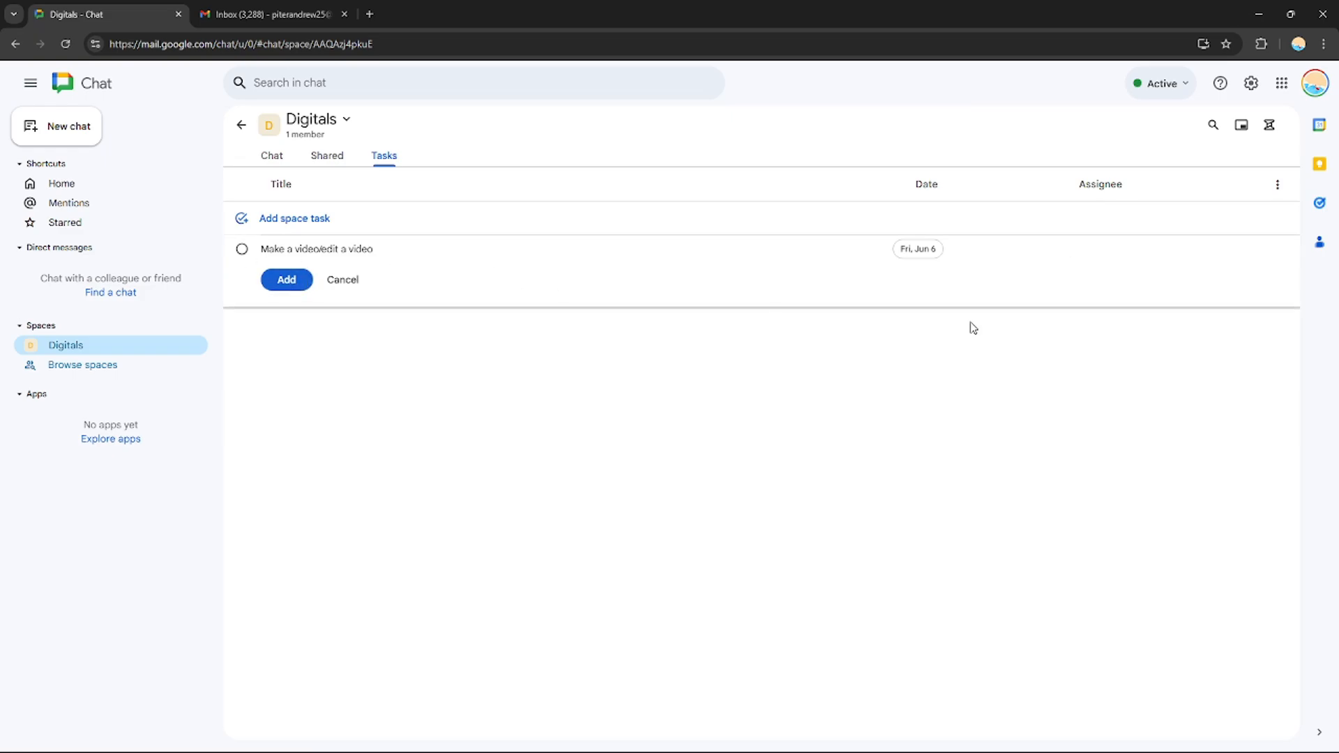
{"action": "left_click", "coordinate": [287, 281]}
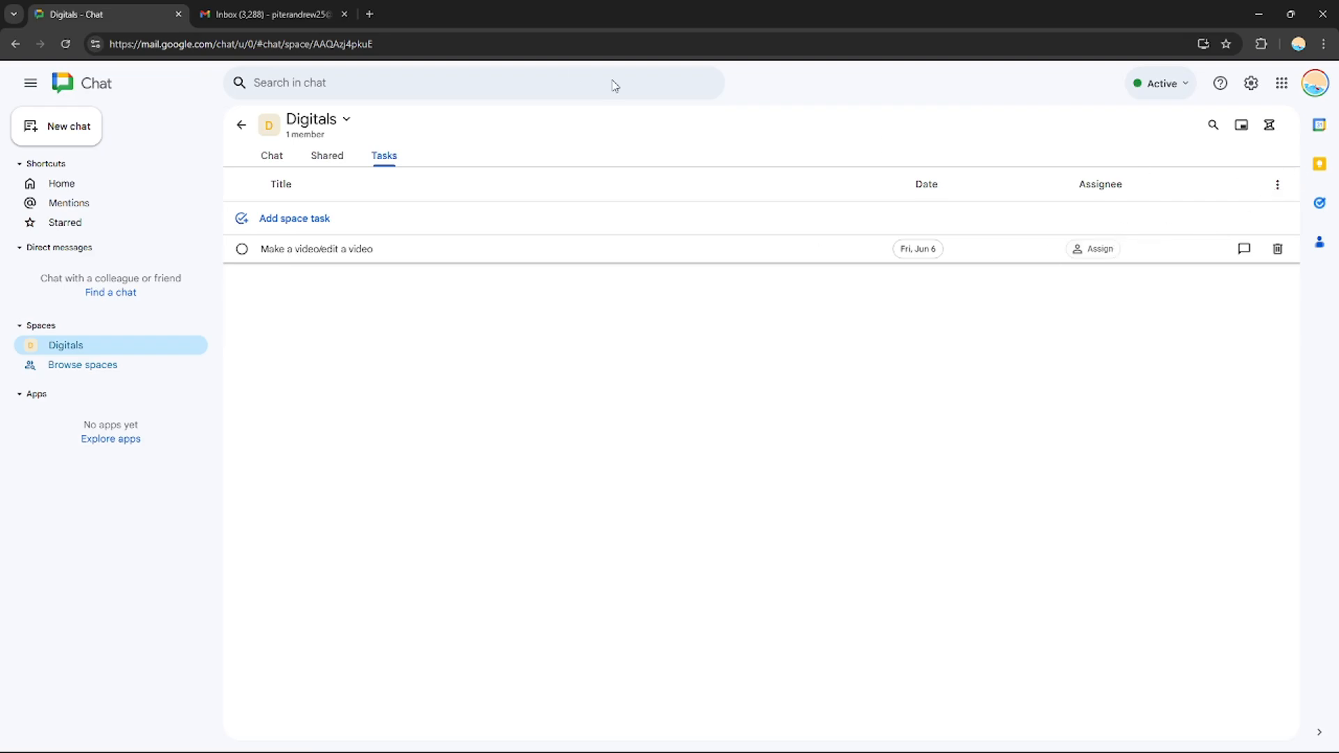
- Look over the Digitals conversation's options on the Chat home page and view the Mentions page
{"action": "left_click", "coordinate": [242, 125]}
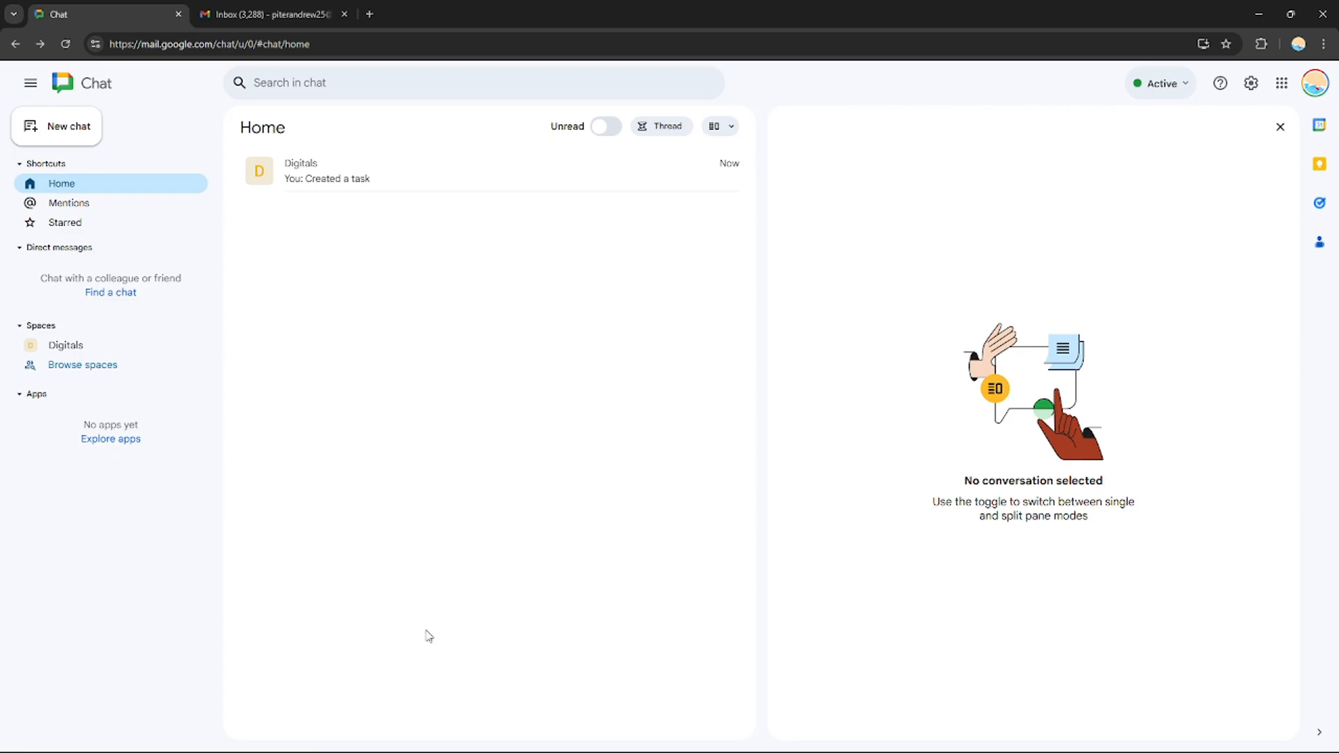
{"action": "left_click", "coordinate": [724, 173]}
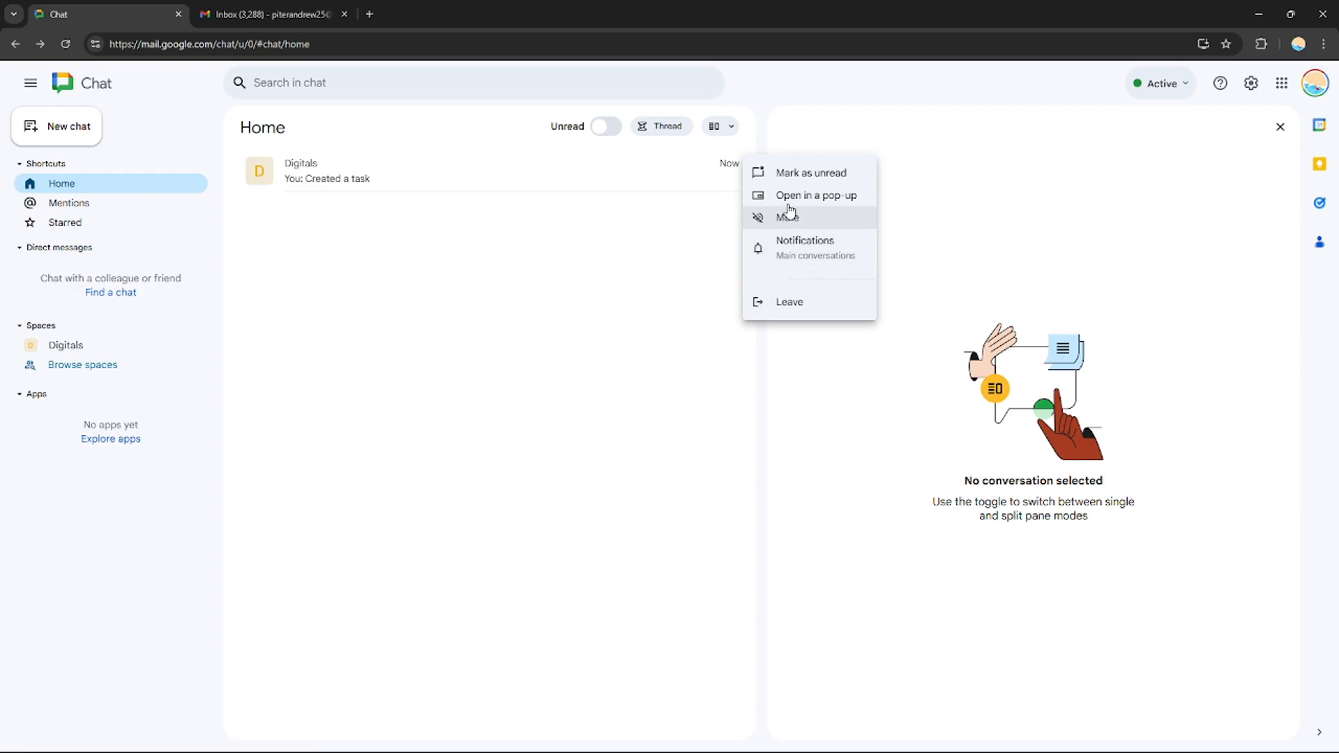
{"action": "left_click", "coordinate": [486, 251]}
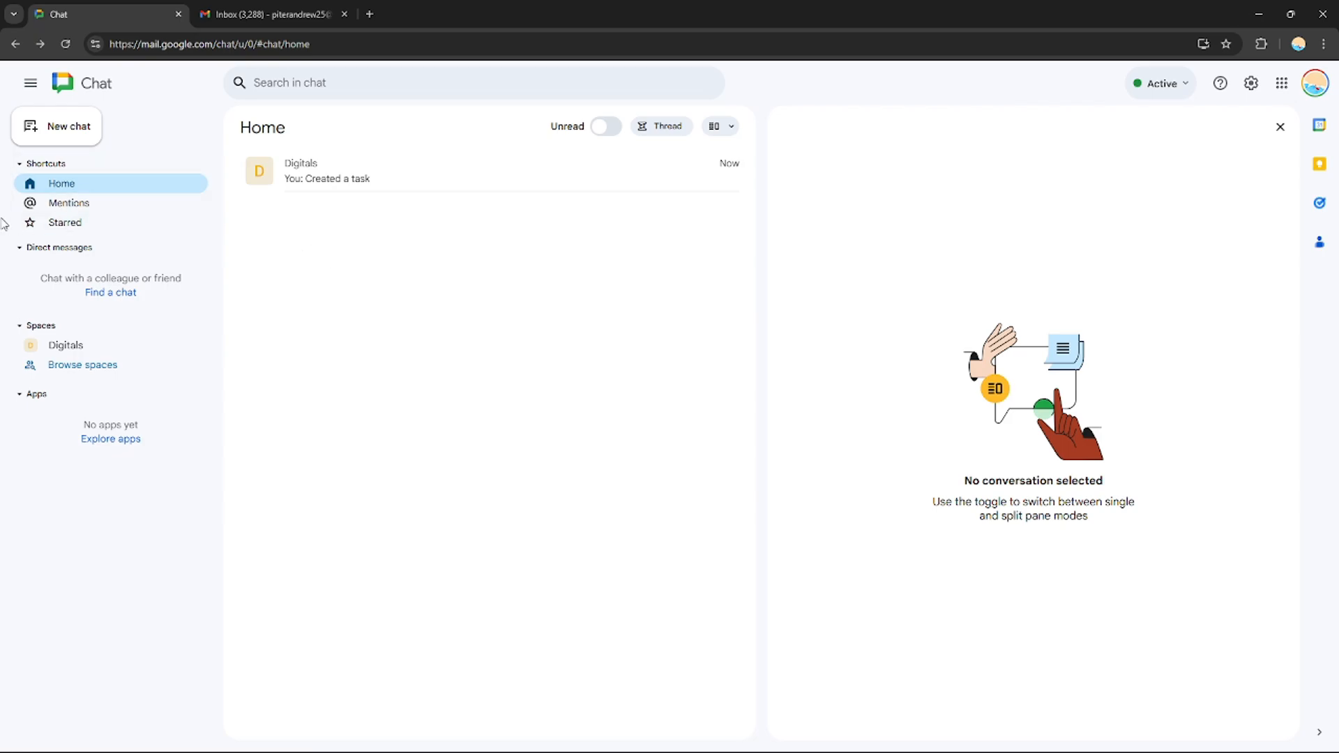
{"action": "left_click", "coordinate": [70, 204]}
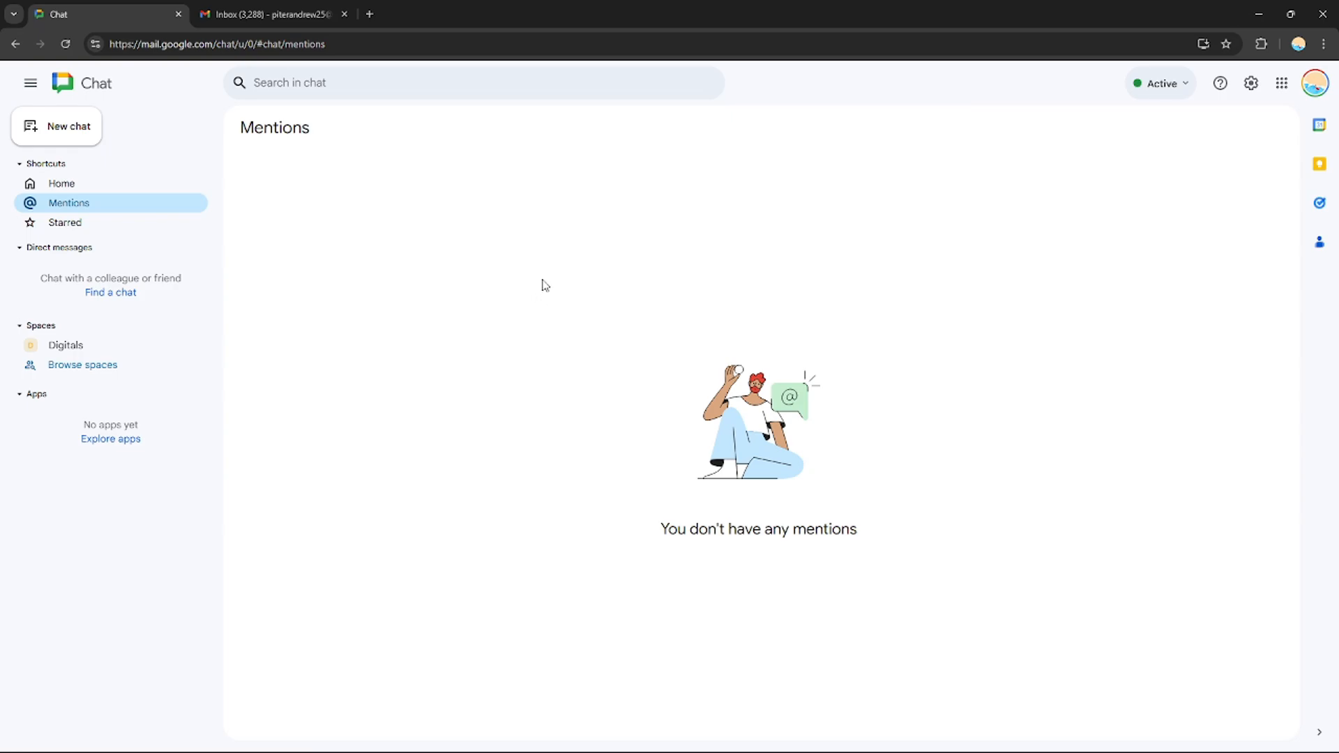
{"action": "left_click", "coordinate": [73, 186]}
{"action": "left_click", "coordinate": [542, 183]}
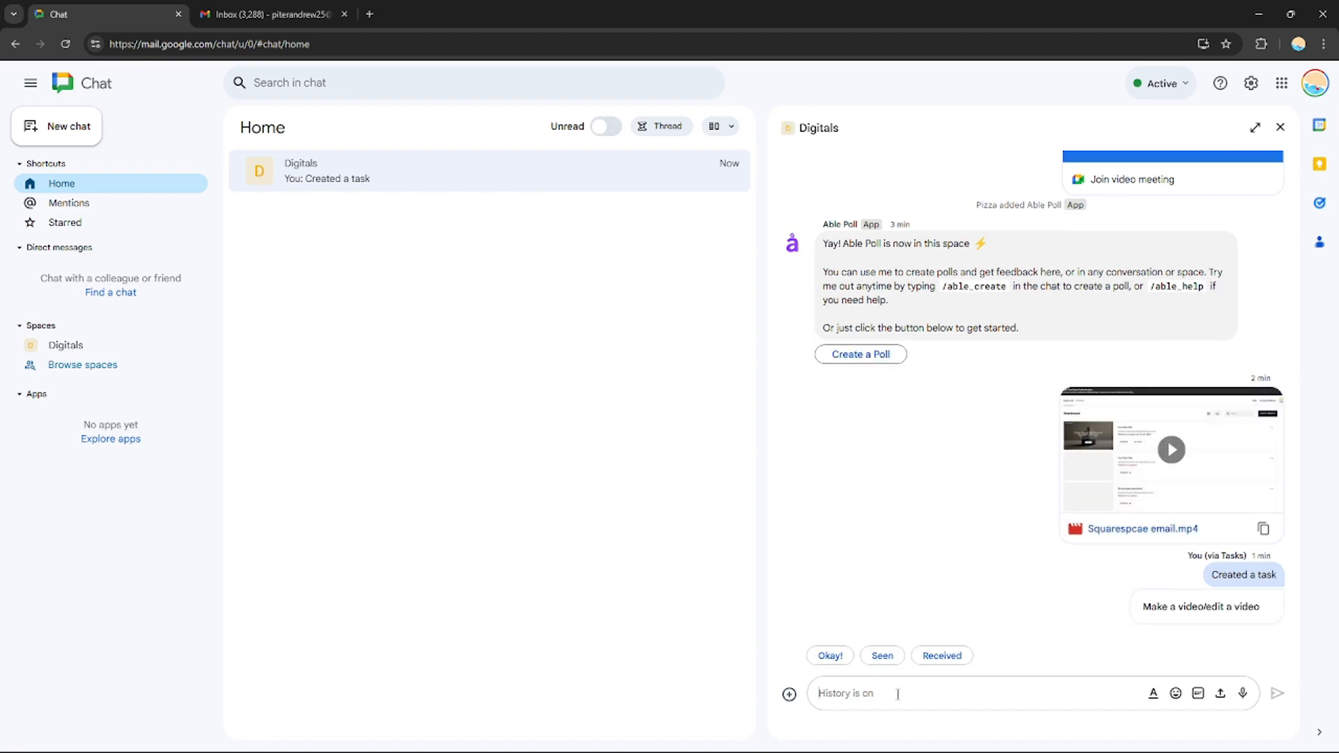
{"action": "type", "text": "@"}
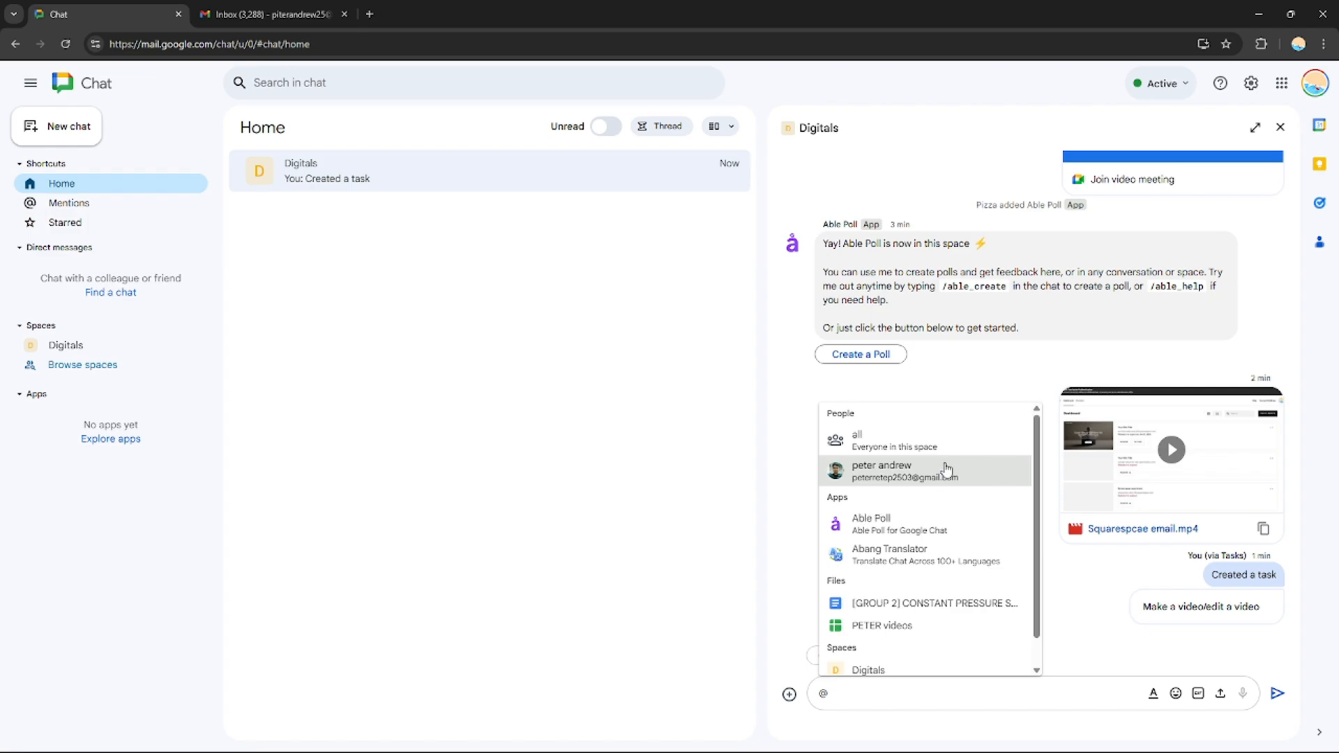
{"action": "scroll", "coordinate": [1038, 530], "scroll_direction": "down", "scroll_amount": 1}
{"action": "scroll", "coordinate": [1039, 481], "scroll_direction": "up", "scroll_amount": 1}
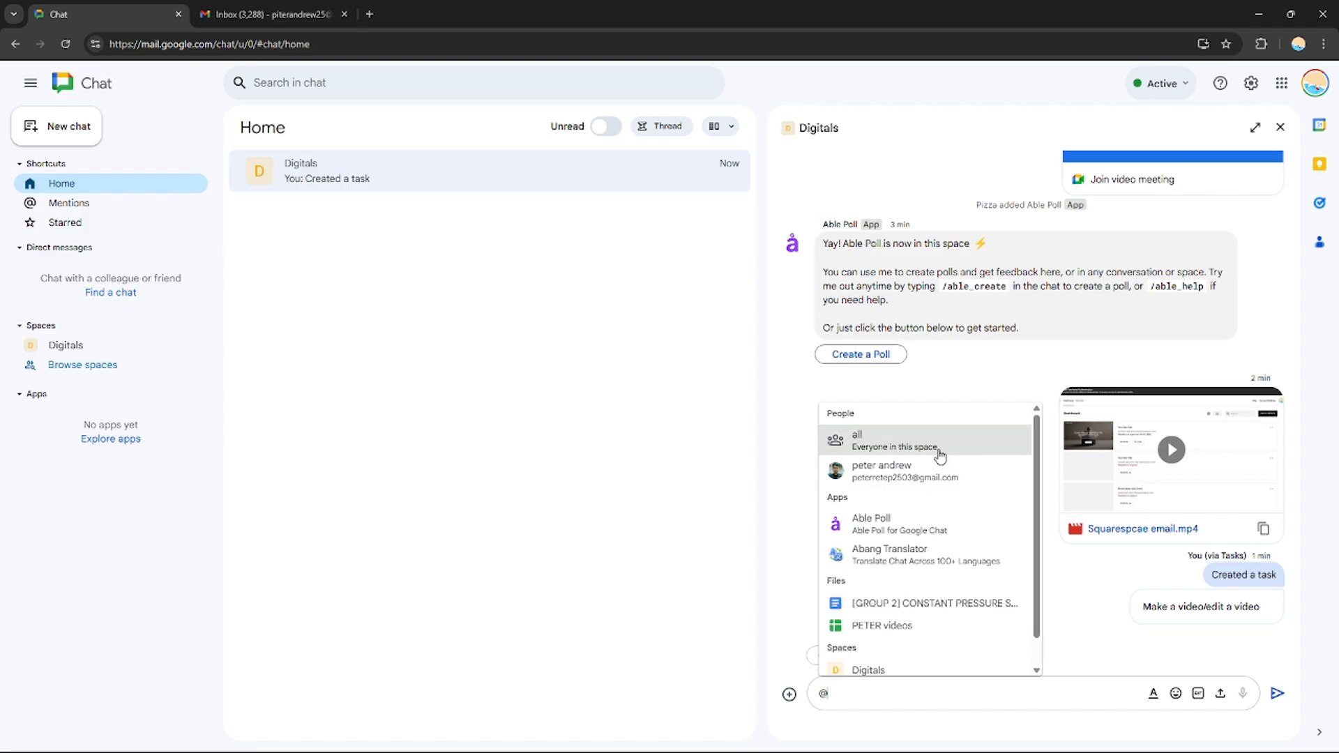
{"action": "left_click", "coordinate": [936, 446]}
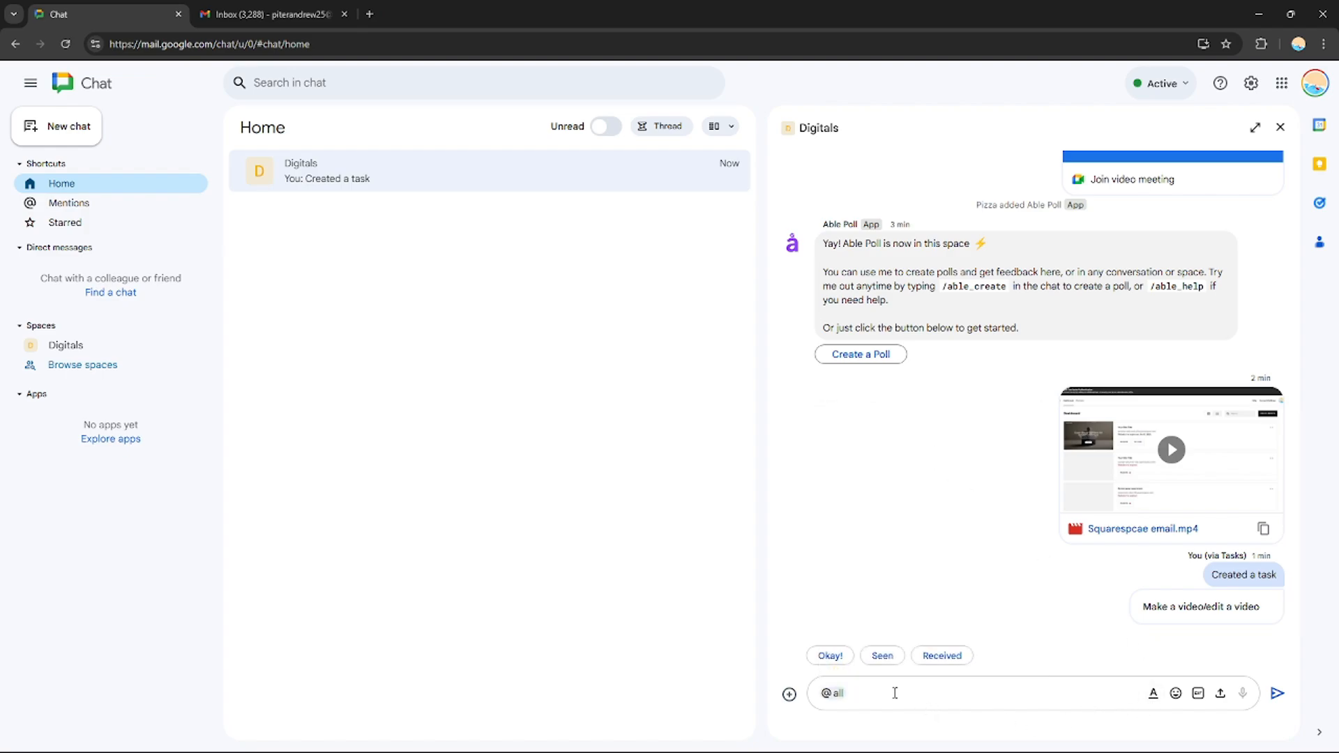
{"action": "key", "text": "Return"}
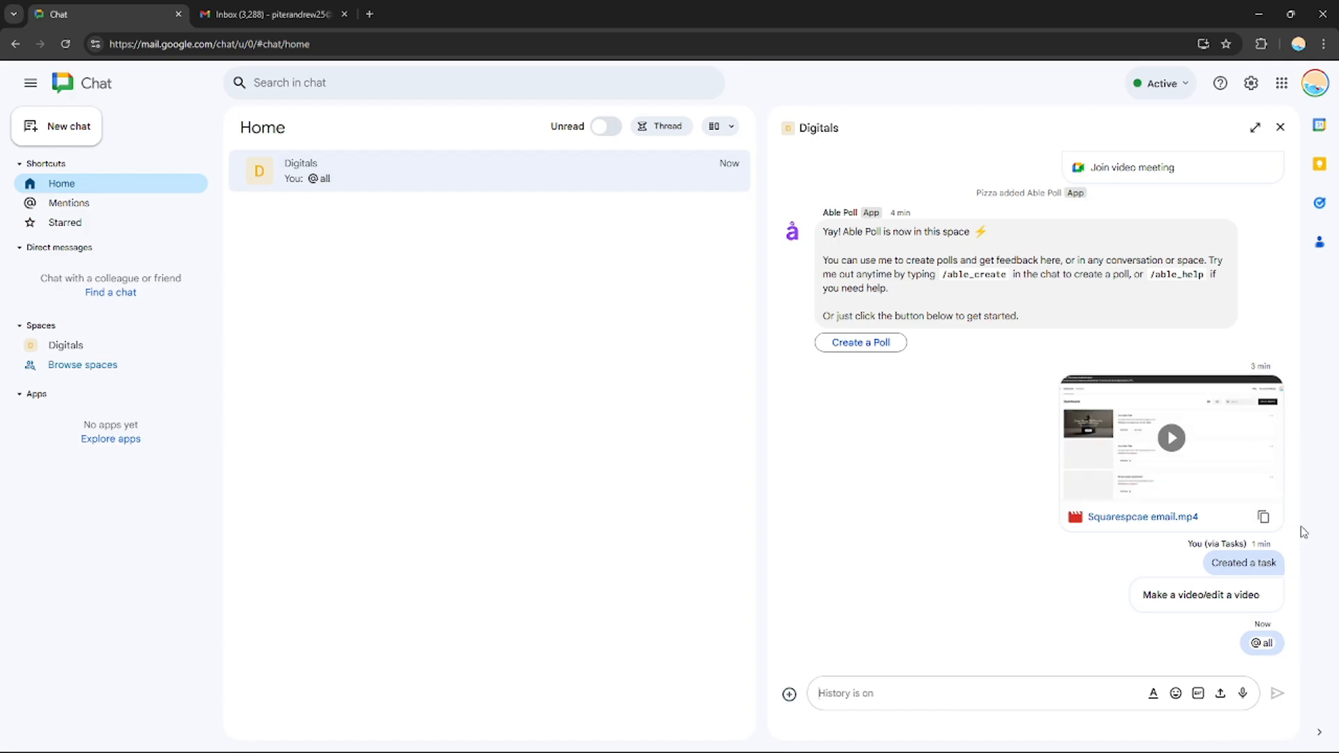
{"action": "mouse_move", "coordinate": [1302, 532]}
{"action": "left_mouse_down"}
{"action": "mouse_move", "coordinate": [1303, 314]}
{"action": "mouse_move", "coordinate": [1298, 535]}
{"action": "left_mouse_up"}
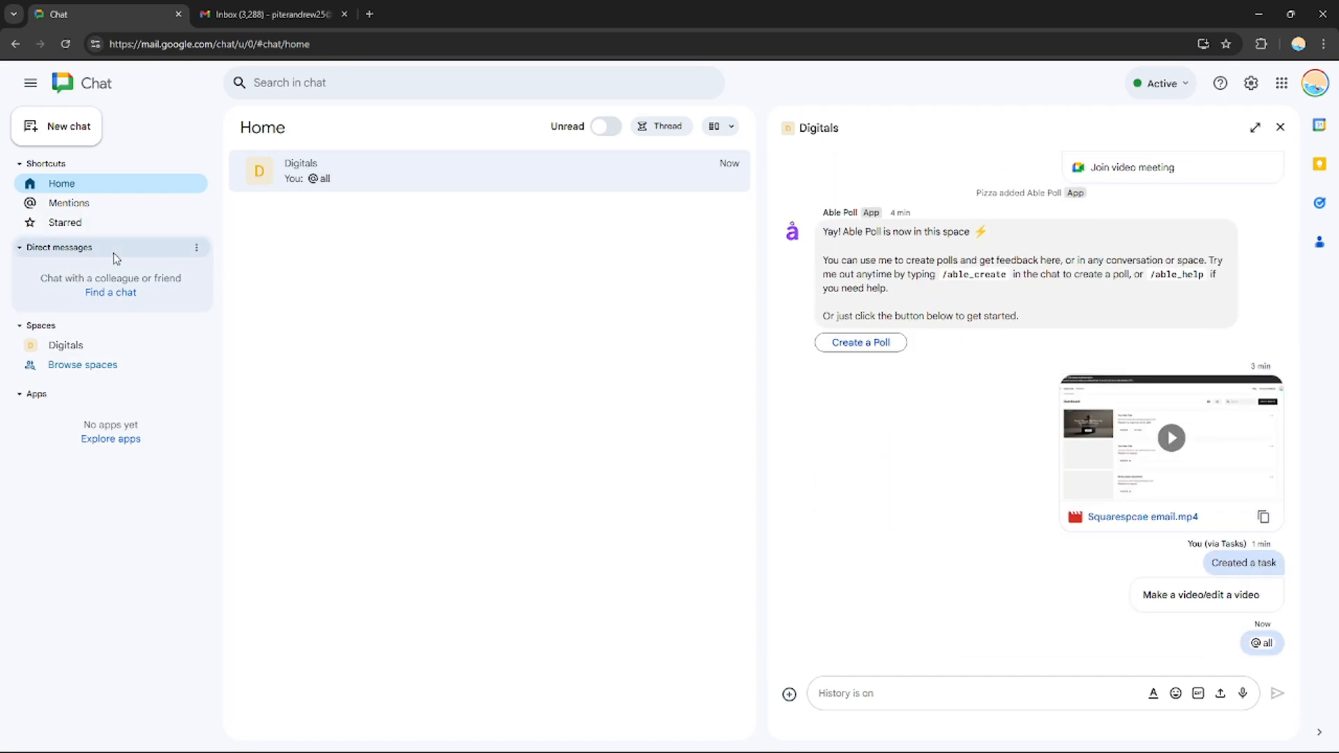
{"action": "left_click", "coordinate": [123, 208]}
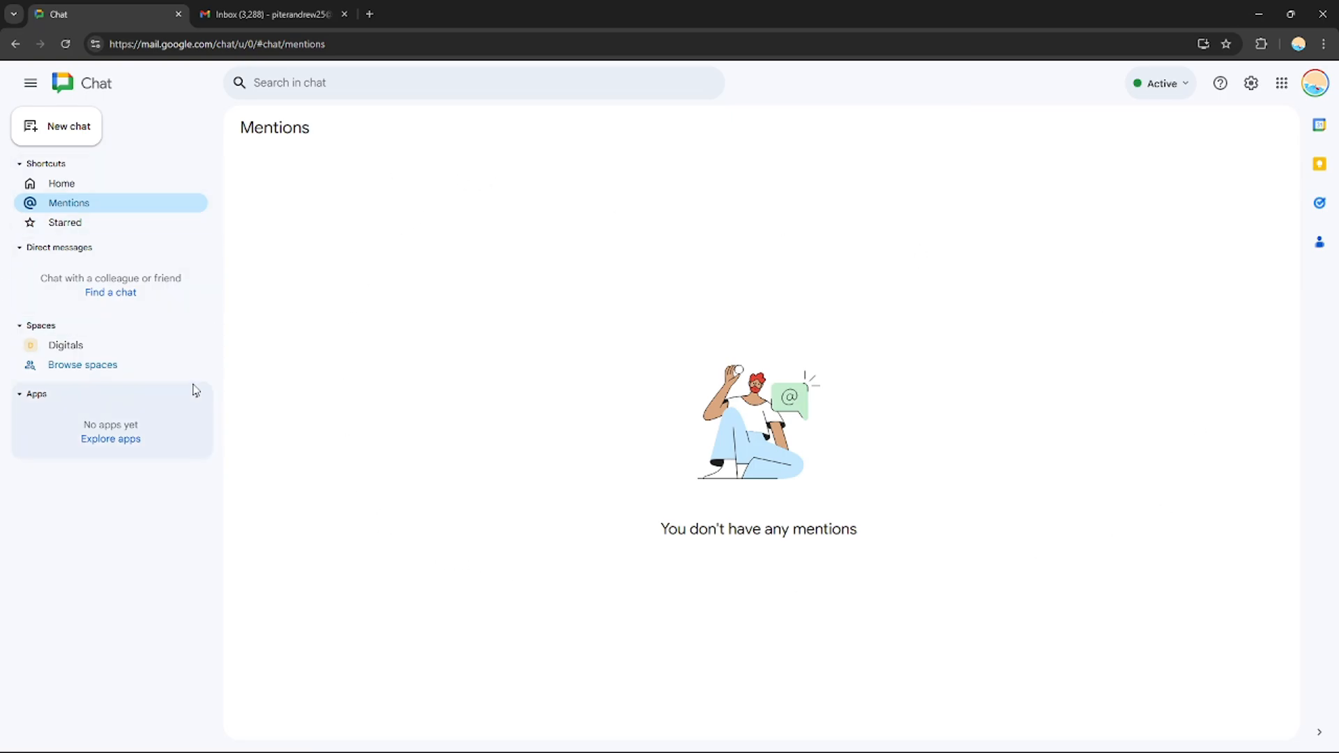
- Browse the Google Workspace Marketplace apps that work with Chat, from the featured partner apps to Apps to discover, and close the marketplace
{"action": "left_click", "coordinate": [104, 439]}
{"action": "scroll", "coordinate": [1000, 181], "scroll_direction": "down", "scroll_amount": 4}
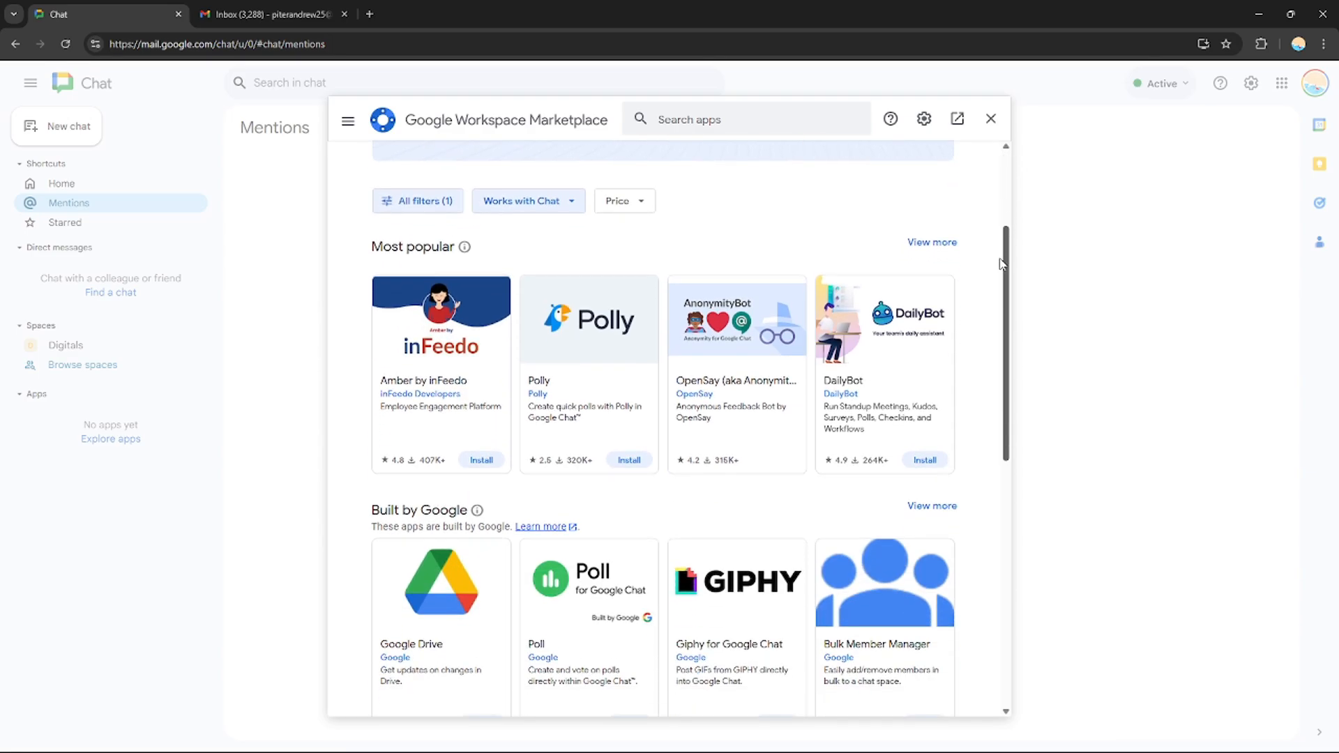
{"action": "scroll", "coordinate": [1000, 181], "scroll_direction": "up", "scroll_amount": 4}
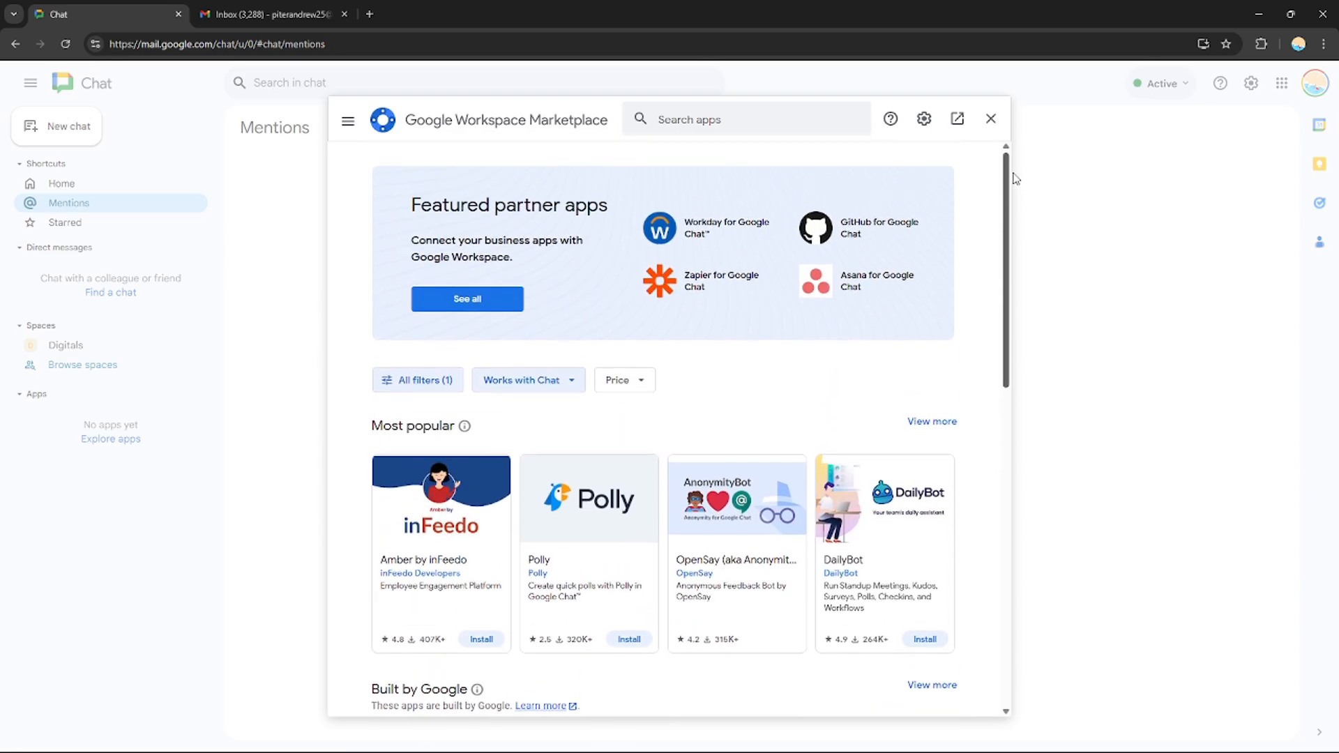
{"action": "scroll", "coordinate": [952, 333], "scroll_direction": "down", "scroll_amount": 5}
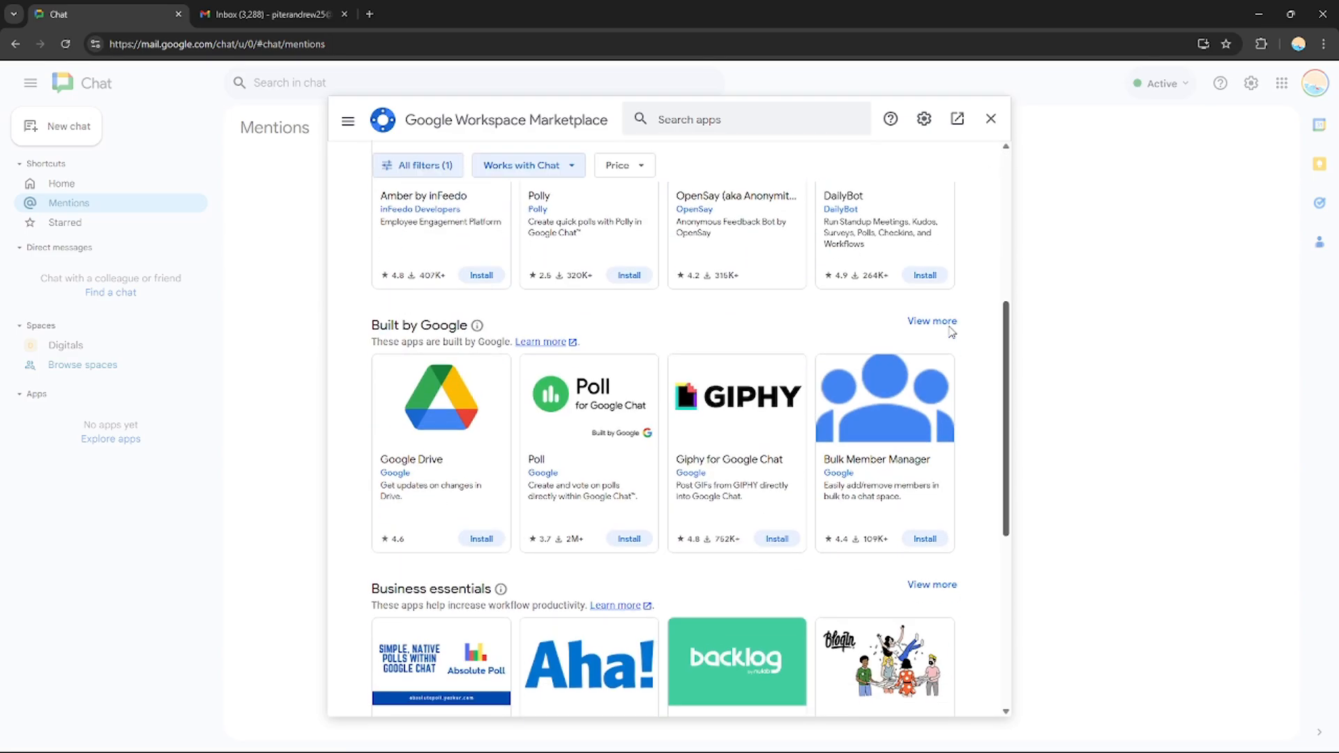
{"action": "scroll", "coordinate": [952, 333], "scroll_direction": "down", "scroll_amount": 6}
{"action": "scroll", "coordinate": [994, 693], "scroll_direction": "up", "scroll_amount": 10}
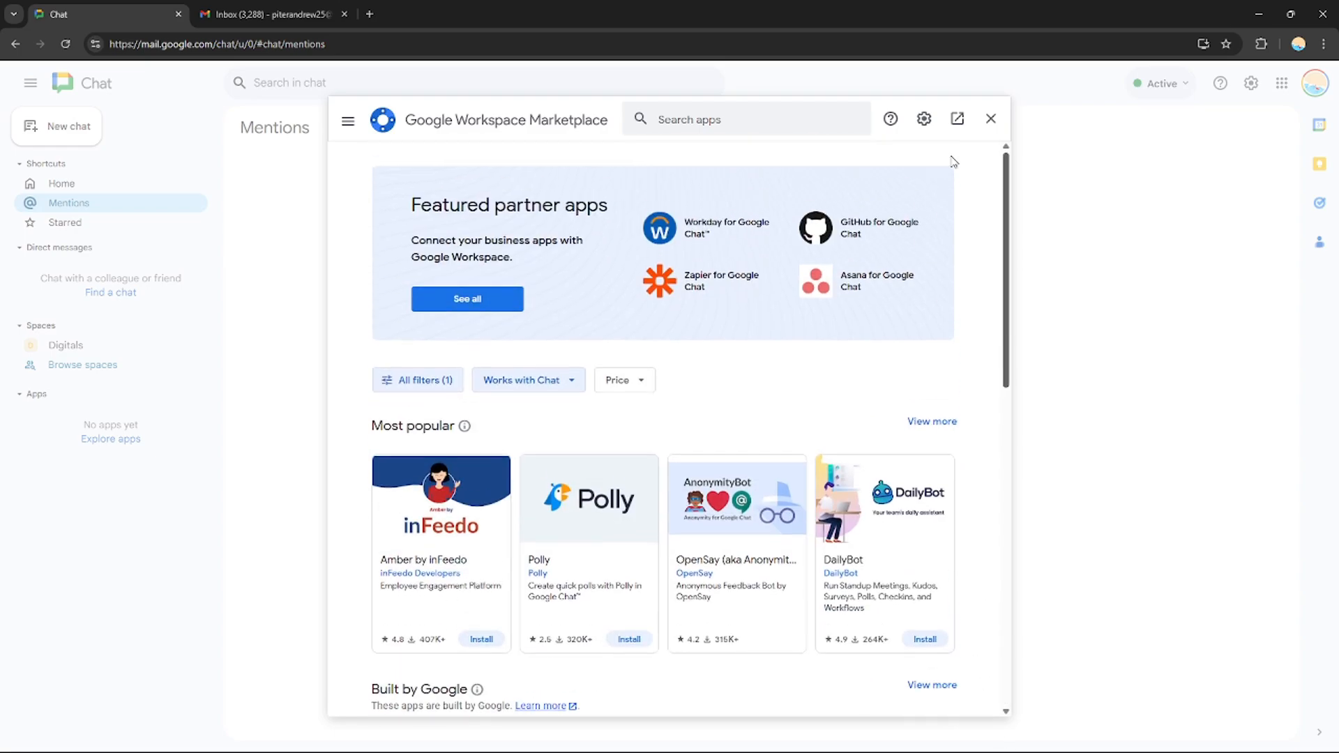
{"action": "scroll", "coordinate": [927, 221], "scroll_direction": "down", "scroll_amount": 1}
{"action": "scroll", "coordinate": [872, 341], "scroll_direction": "up", "scroll_amount": 1}
{"action": "scroll", "coordinate": [947, 629], "scroll_direction": "down", "scroll_amount": 10}
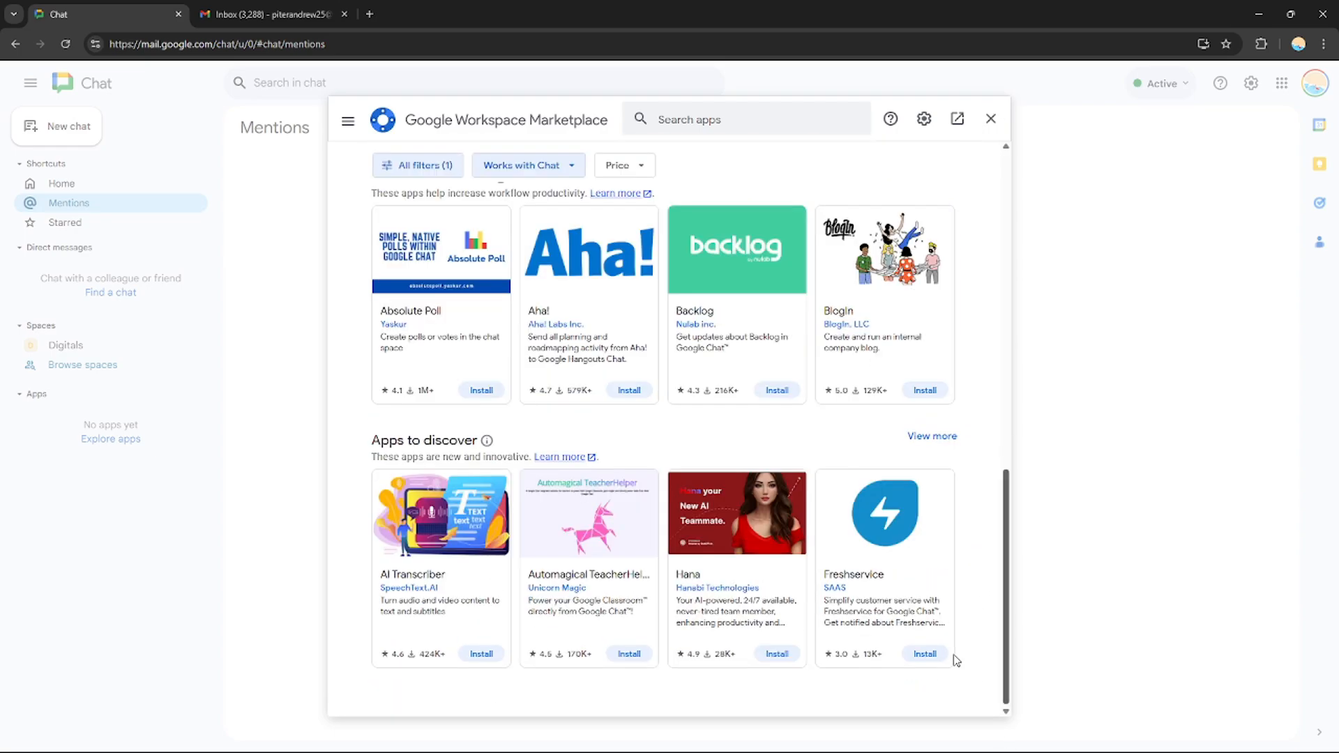
{"action": "scroll", "coordinate": [980, 568], "scroll_direction": "up", "scroll_amount": 10}
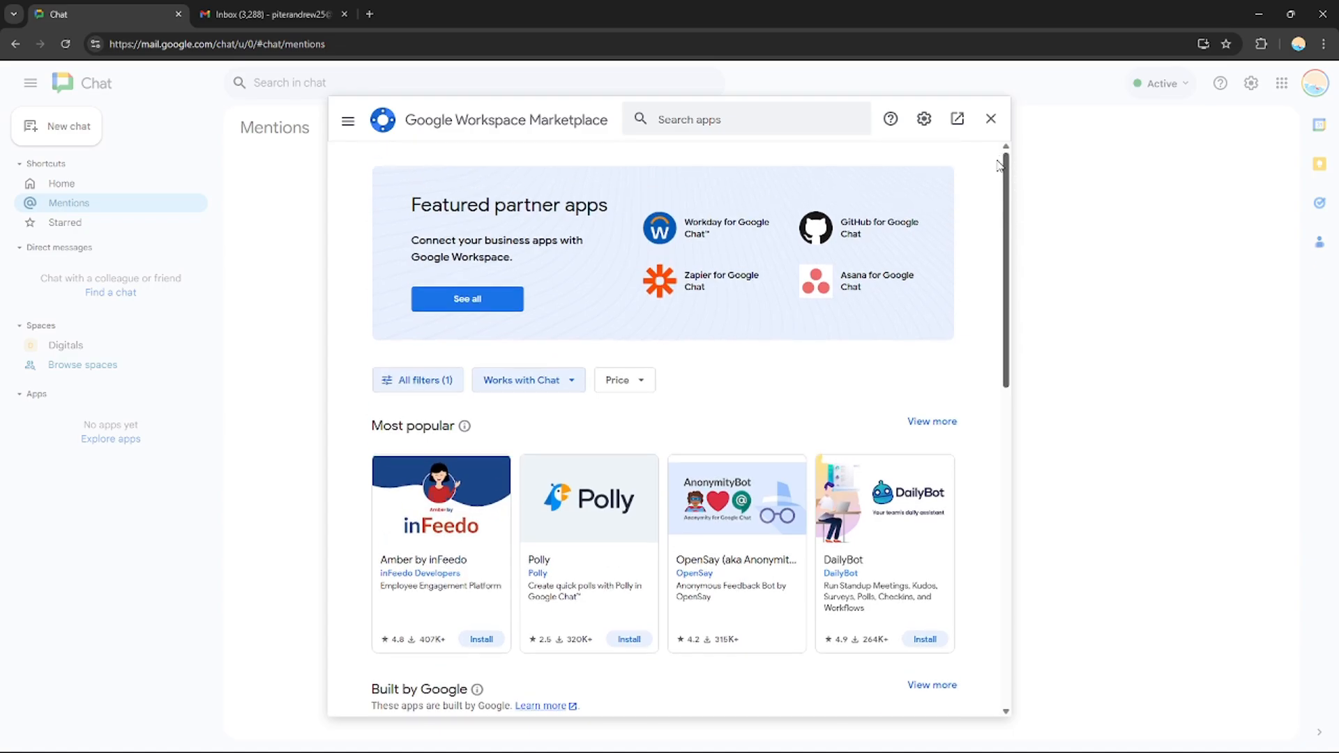
{"action": "scroll", "coordinate": [926, 484], "scroll_direction": "down", "scroll_amount": 9}
{"action": "scroll", "coordinate": [941, 523], "scroll_direction": "down", "scroll_amount": 1}
{"action": "scroll", "coordinate": [962, 428], "scroll_direction": "up", "scroll_amount": 10}
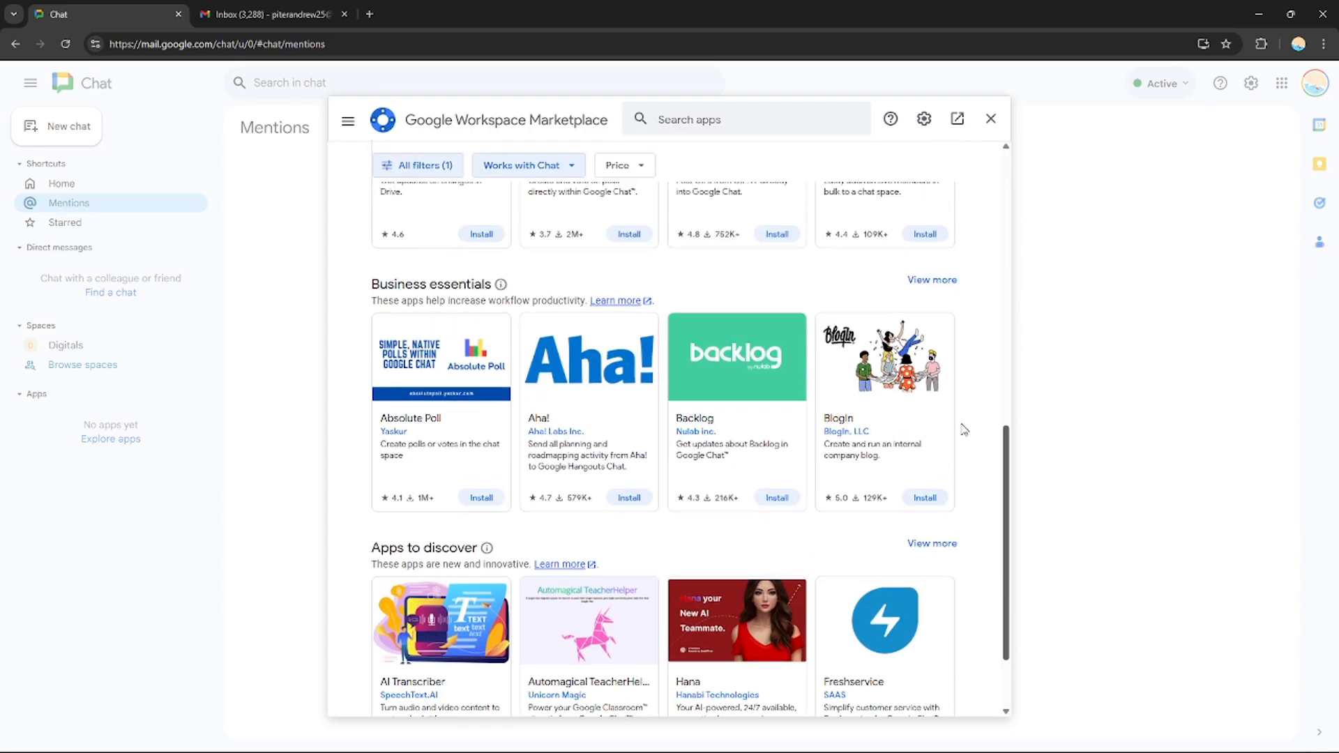
{"action": "left_click", "coordinate": [990, 119]}
- Reopen the Digitals conversation from the Chat home page, and briefly open and close Google Tasks beside it
{"action": "left_click", "coordinate": [60, 187]}
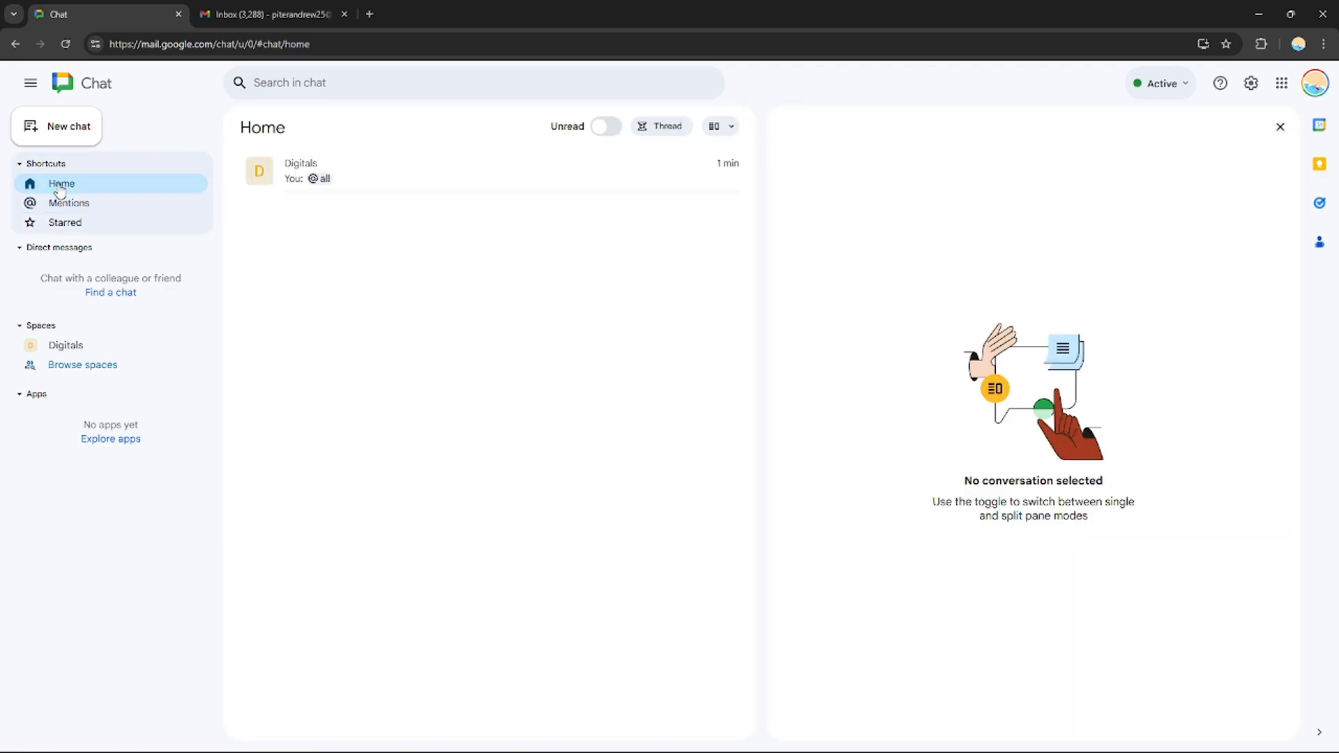
{"action": "left_click", "coordinate": [316, 182]}
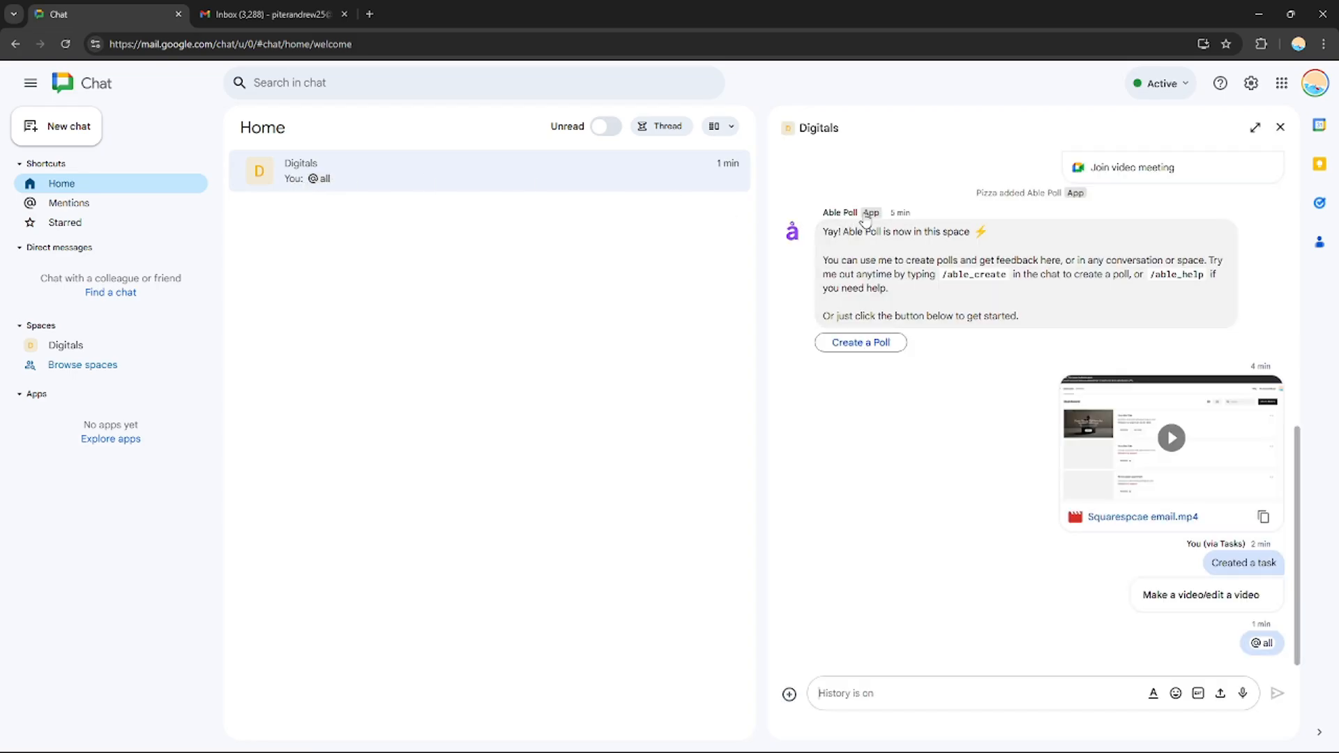
{"action": "left_click", "coordinate": [1323, 207]}
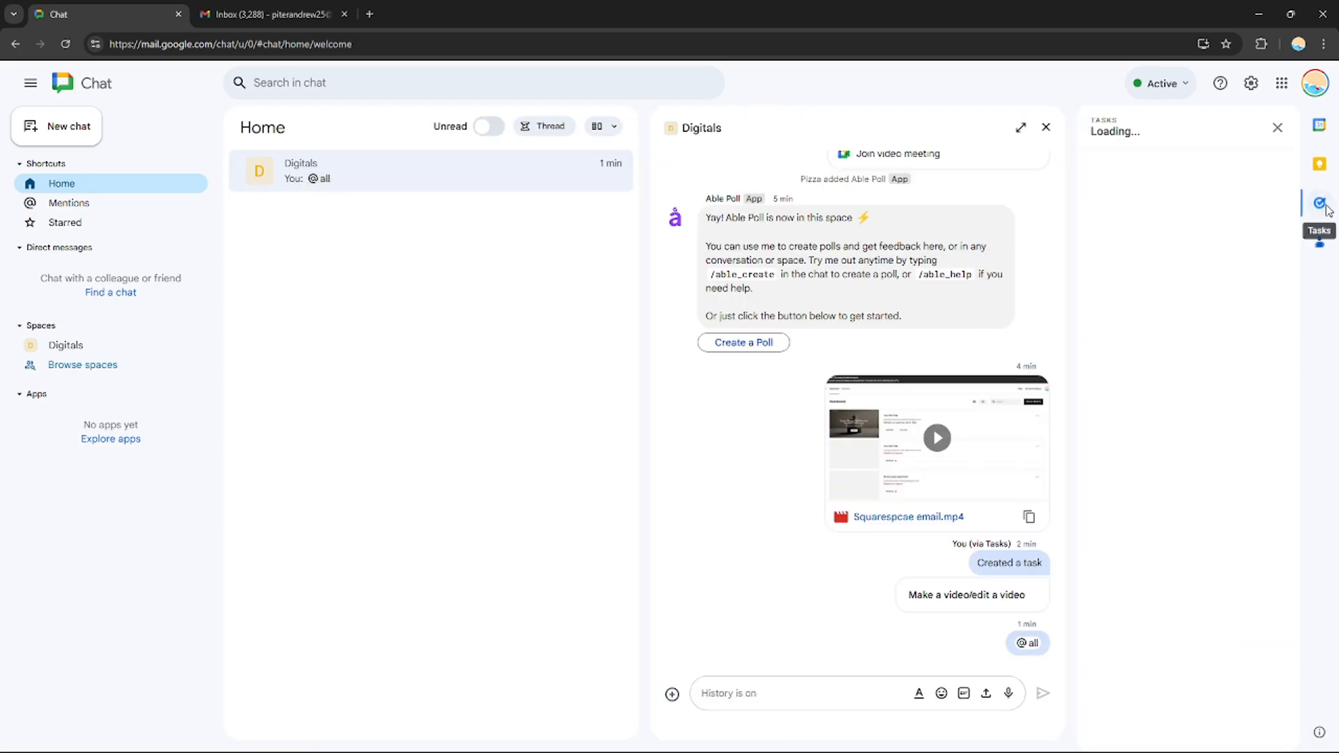
{"action": "left_click", "coordinate": [1273, 130]}
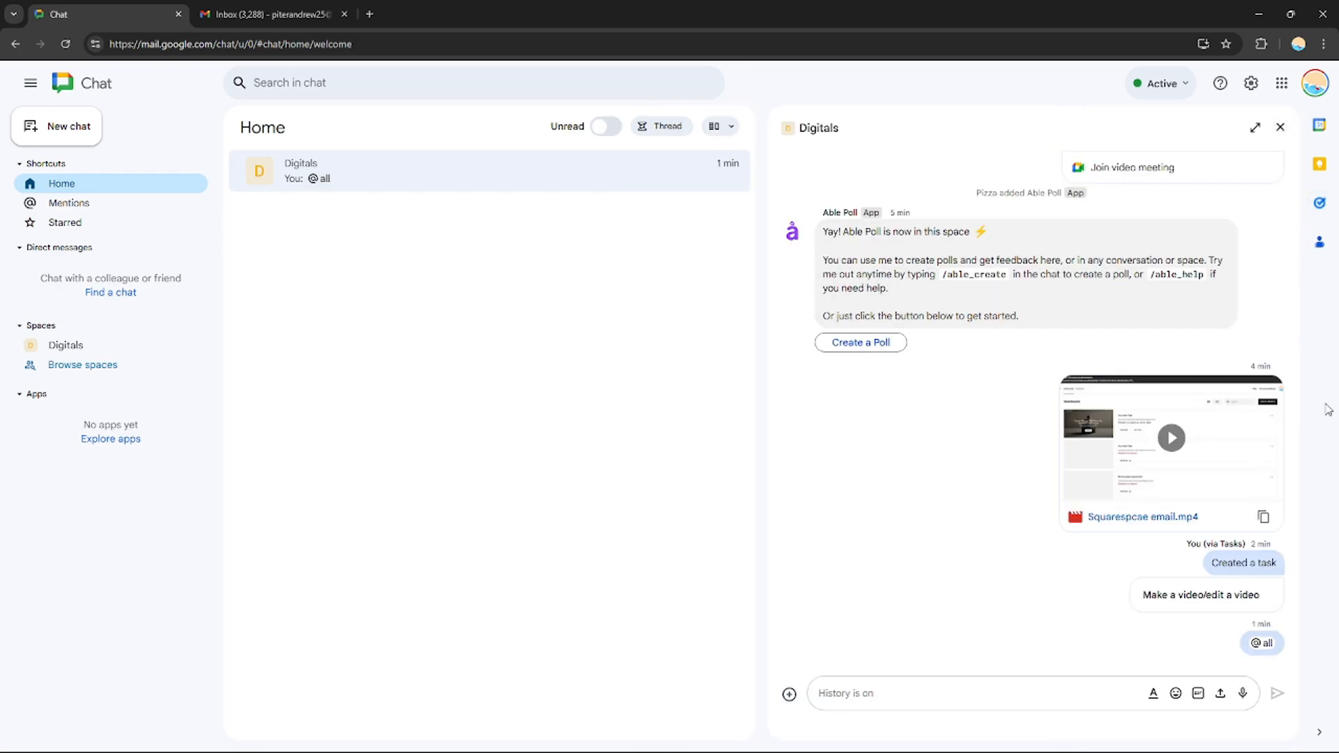